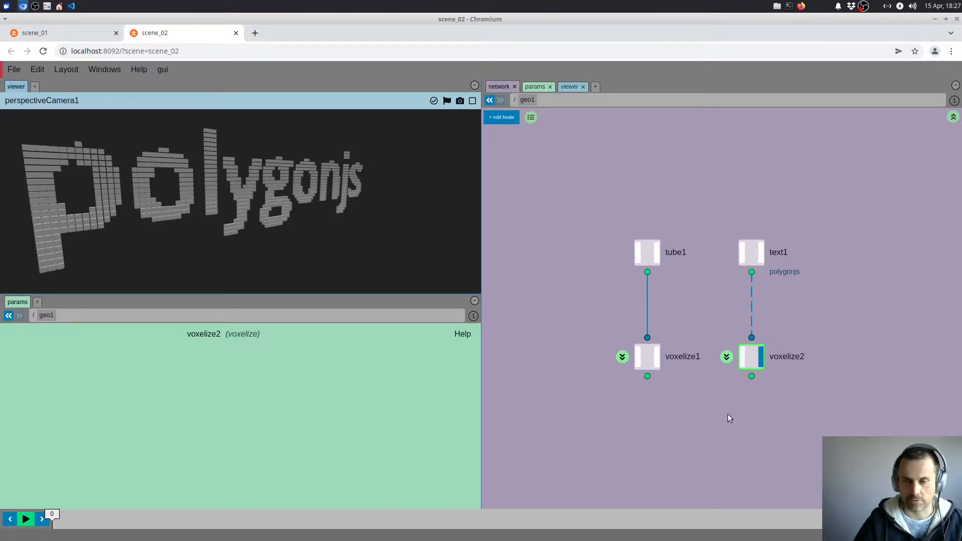
# Add a voxelize node to the geo1 network, beside the voxelize1 node
pyautogui.rightClick(676, 421)
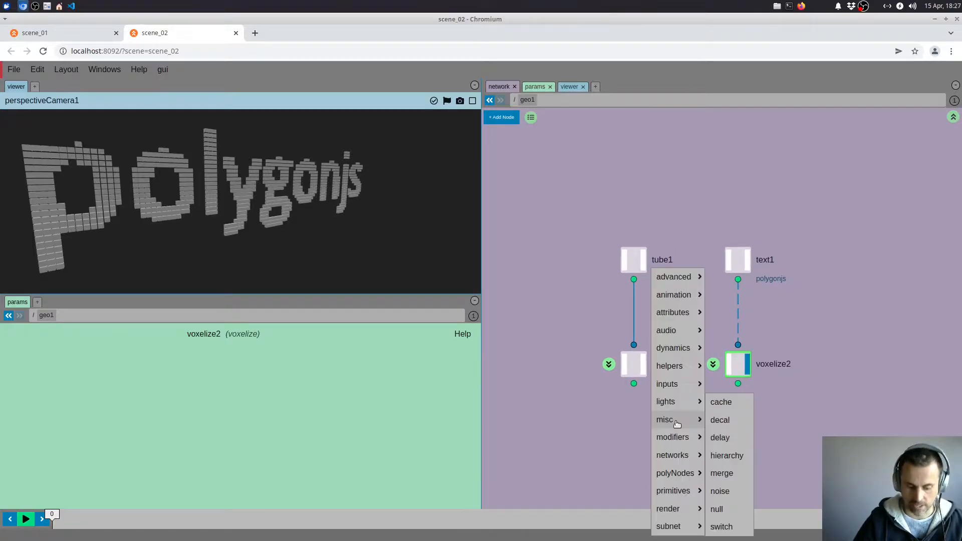
pyautogui.write('voxelize')
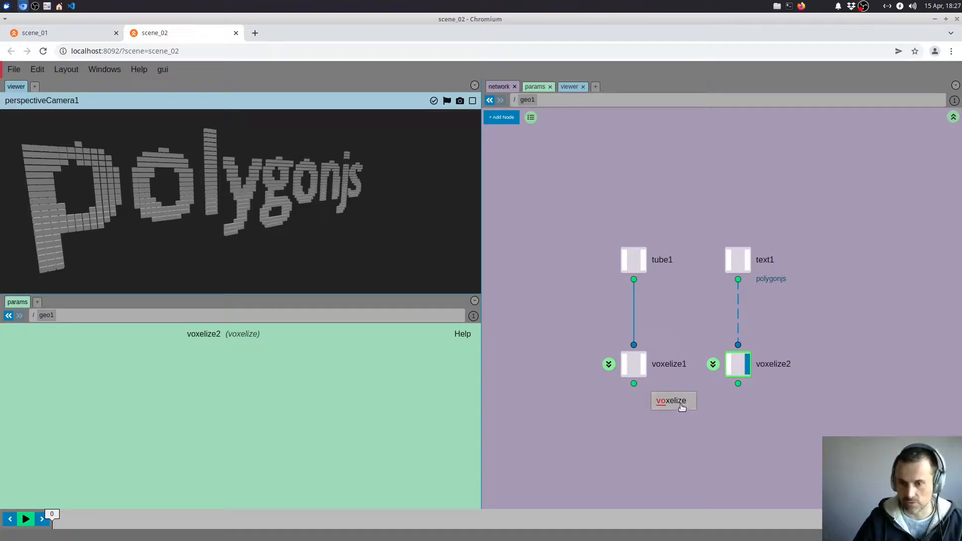
pyautogui.click(681, 408)
pyautogui.click(556, 393)
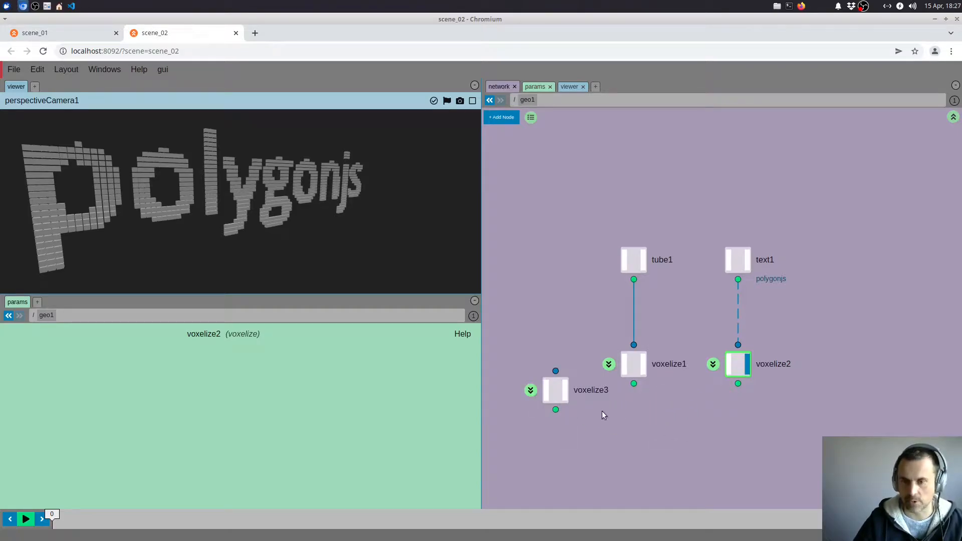
# Look at the nodes inside the voxelize2 node, and return to the geo1 network
pyautogui.click(713, 365)
pyautogui.scroll(-3, 674, 304)
pyautogui.scroll(-3, 700, 250)
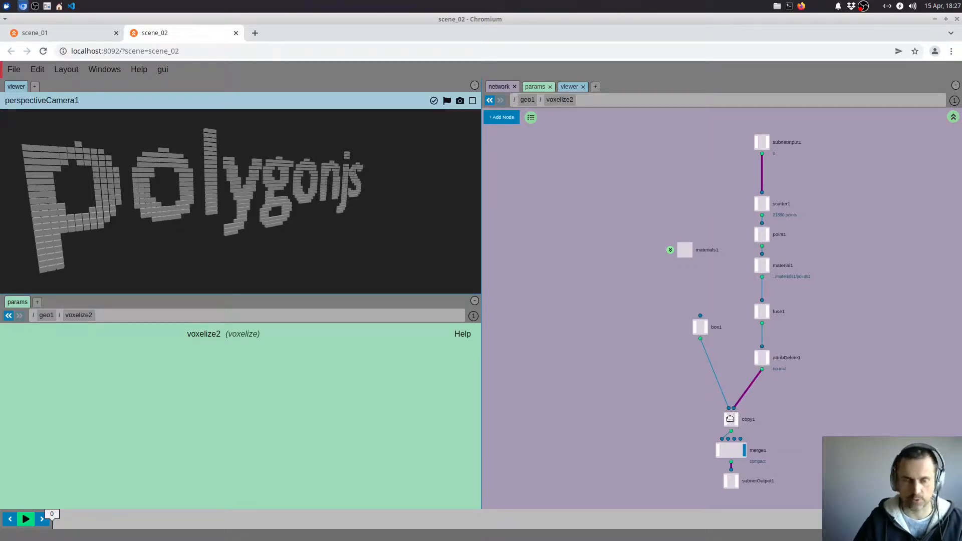
pyautogui.press('u')
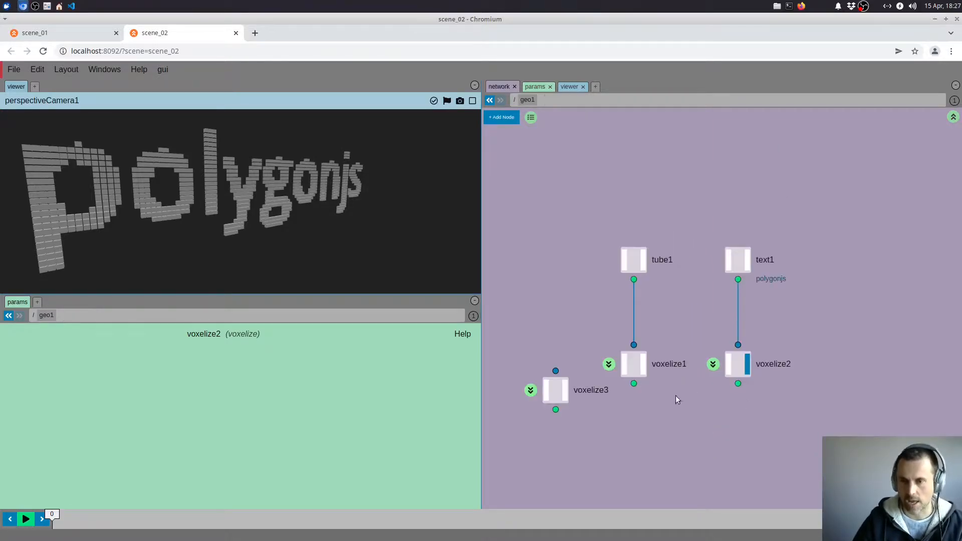
# Place voxelize3 level with and beside voxelize2, and connect text1's output to its input
pyautogui.moveTo(556, 391); pyautogui.dragTo(817, 391)
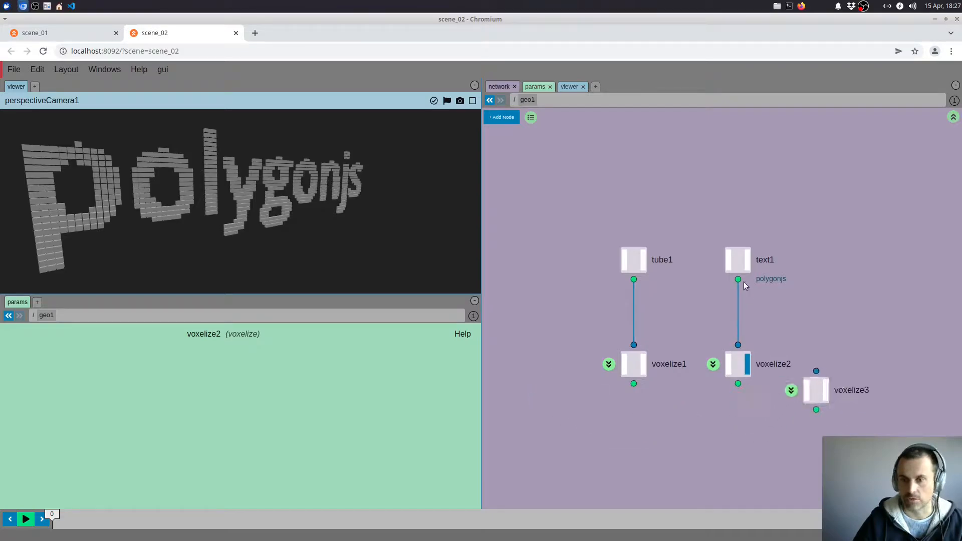
pyautogui.moveTo(738, 279); pyautogui.dragTo(817, 373)
pyautogui.moveTo(819, 390); pyautogui.dragTo(827, 367)
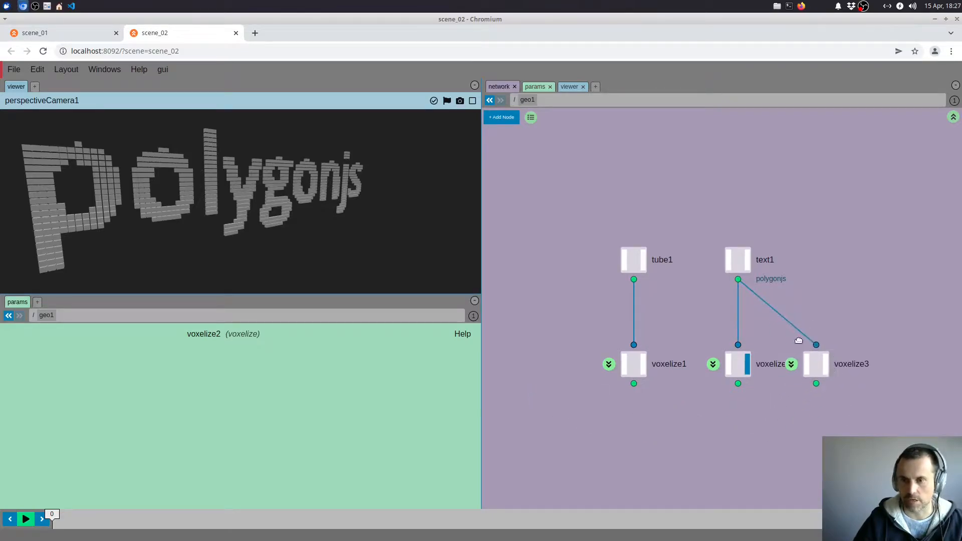
# Duplicate the text1 node, place the copy above voxelize3 and display it in the viewer
pyautogui.click(776, 259)
pyautogui.hotkey('ctrl', 'c')
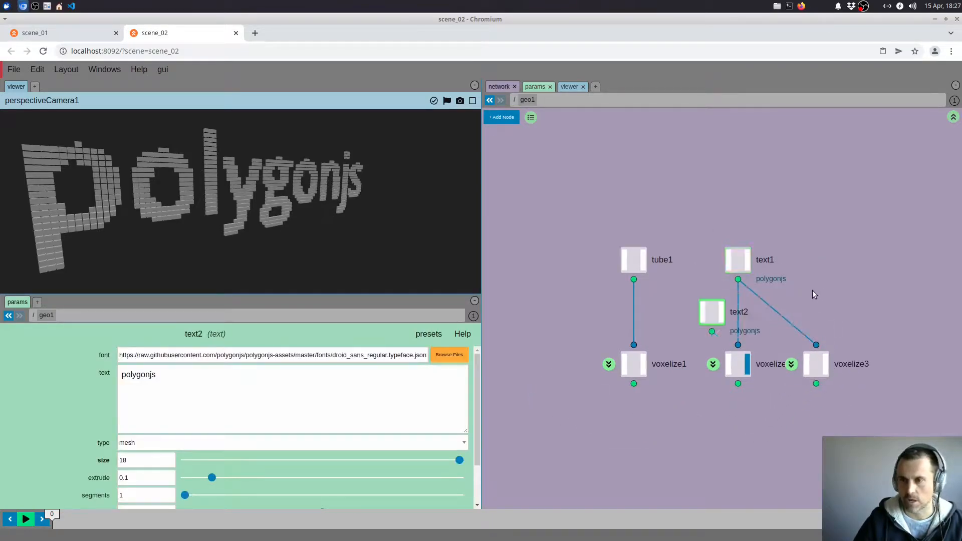
pyautogui.hotkey('ctrl', 'v')
pyautogui.moveTo(713, 312); pyautogui.dragTo(818, 260)
pyautogui.click(825, 262)
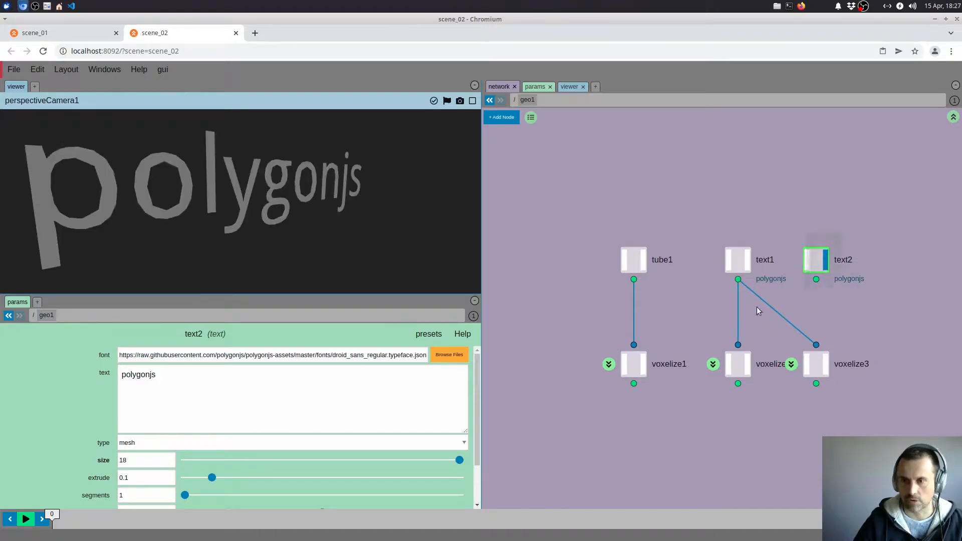
# Set the text2 node's text to "custom node"
pyautogui.click(324, 400)
pyautogui.hotkey('ctrl', 'a')
pyautogui.write('custom node')
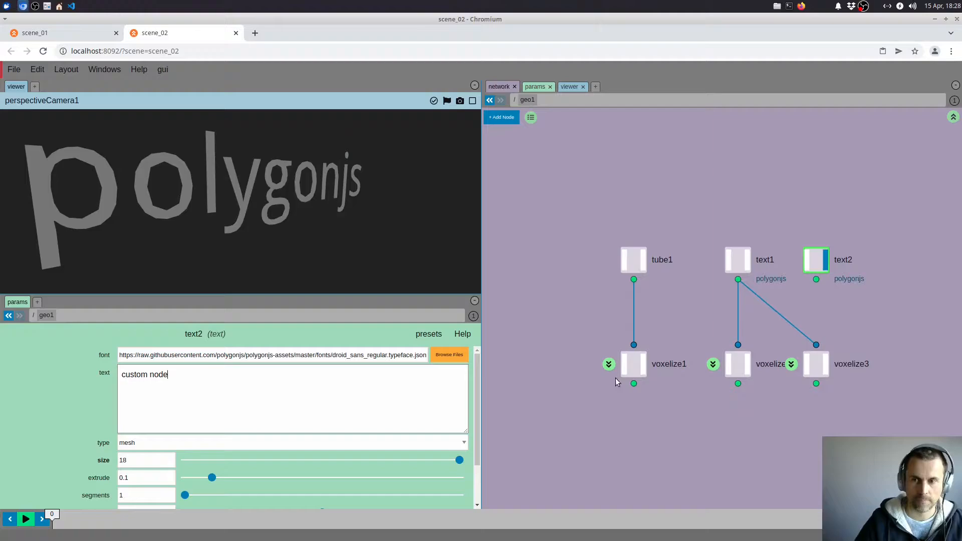
pyautogui.click(819, 306)
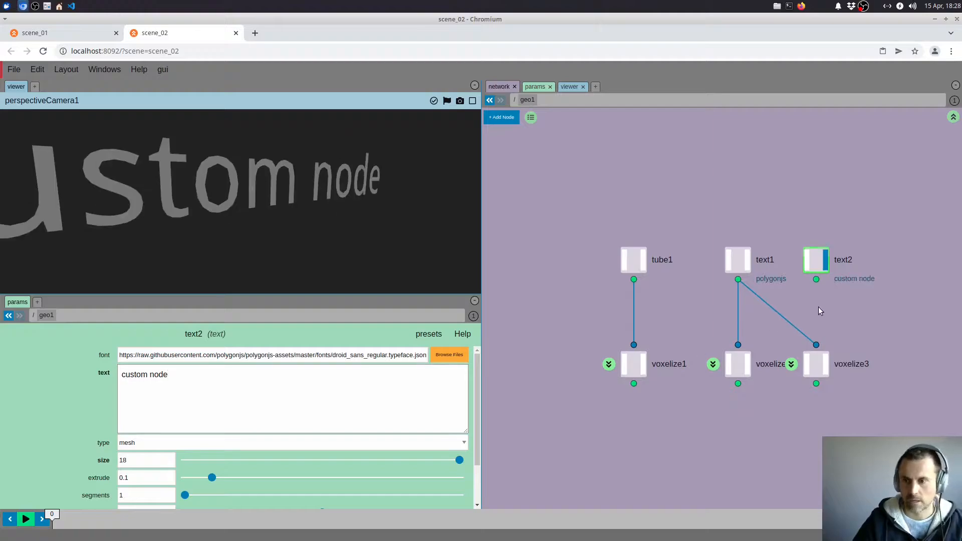
# Connect text2 to voxelize3's input and display the voxelize3 result in the viewer
pyautogui.moveTo(817, 279); pyautogui.dragTo(817, 345)
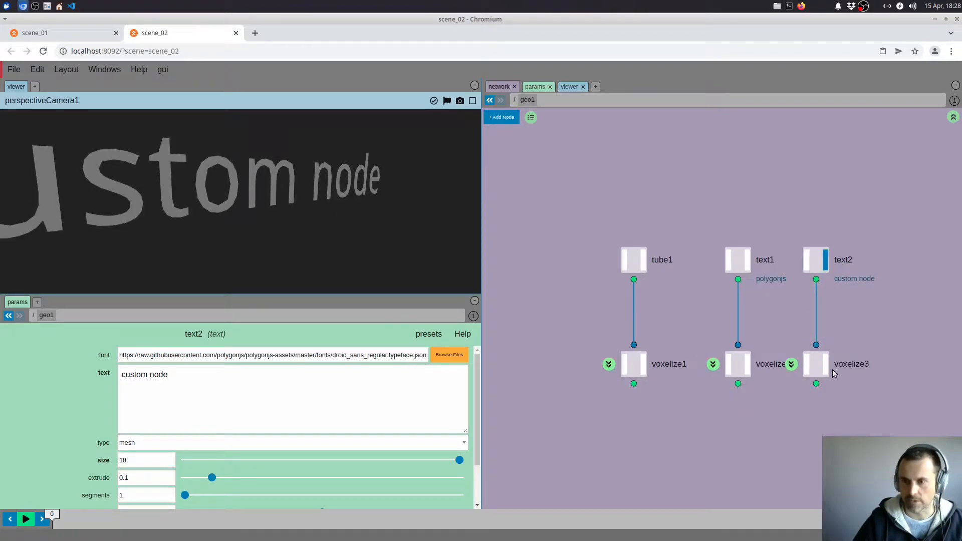
pyautogui.click(825, 364)
pyautogui.moveTo(351, 218); pyautogui.dragTo(298, 217)
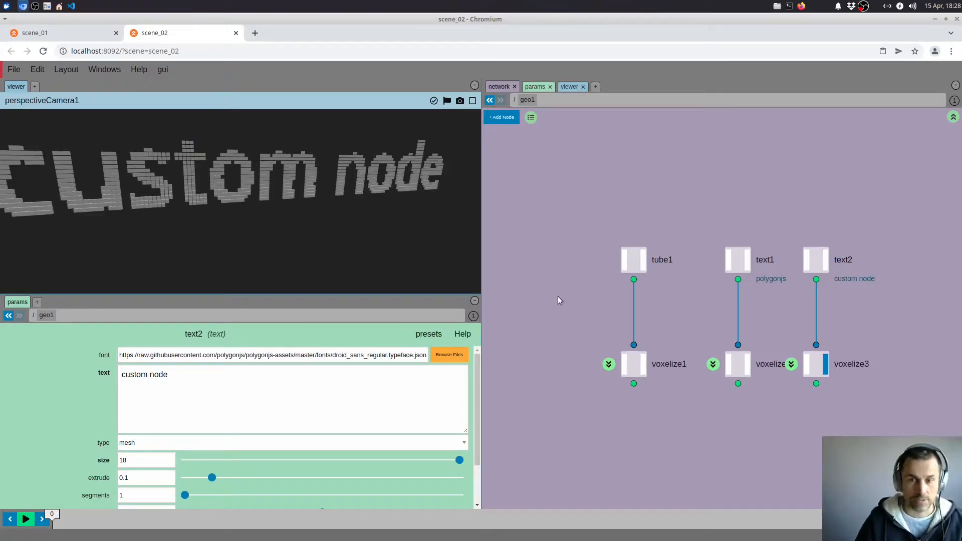
# Close the scene_02 tab and search scene_01's available node types for "v", without adding a node
pyautogui.middleClick(191, 34)
pyautogui.click(566, 112)
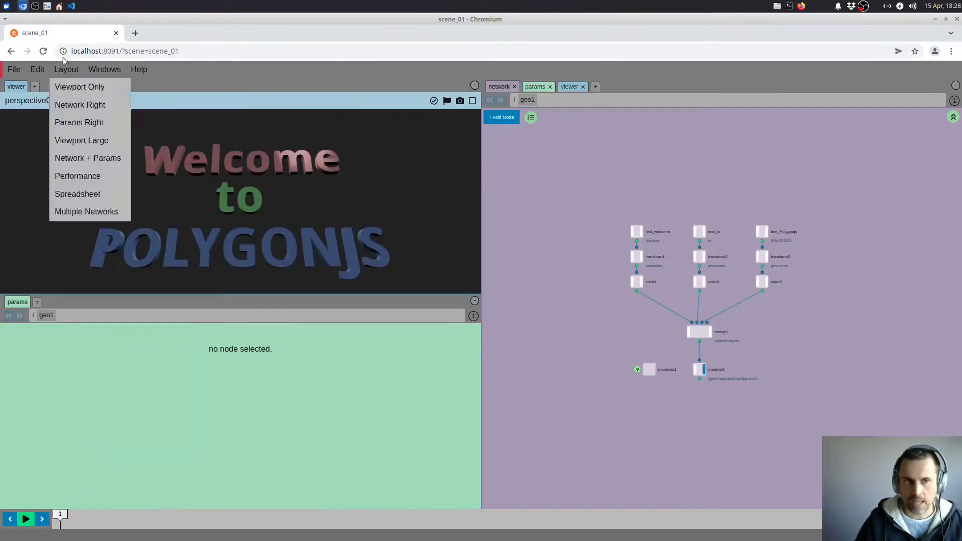
pyautogui.rightClick(579, 329)
pyautogui.write('v')
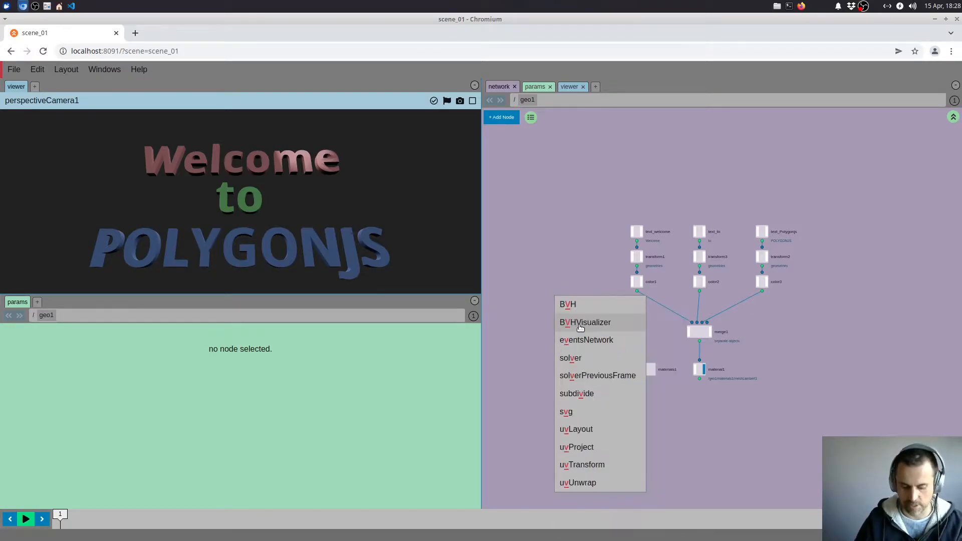
pyautogui.click(567, 212)
# Delete the text_welcome and text_to branches together with the merge, material and materials network nodes
pyautogui.moveTo(600, 251); pyautogui.dragTo(572, 247, button='middle')
pyautogui.moveTo(573, 232); pyautogui.dragTo(777, 393)
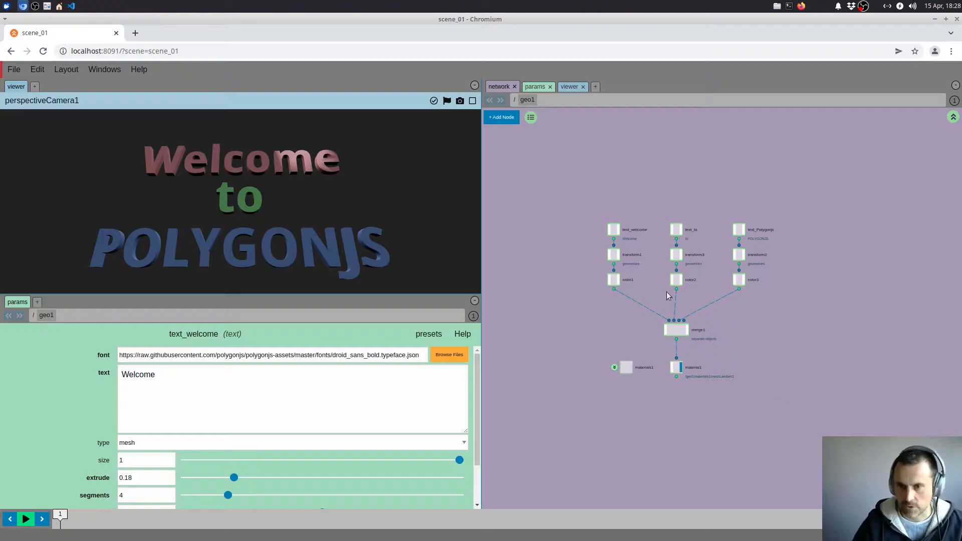
pyautogui.moveTo(567, 192); pyautogui.dragTo(691, 396)
pyautogui.press('Delete')
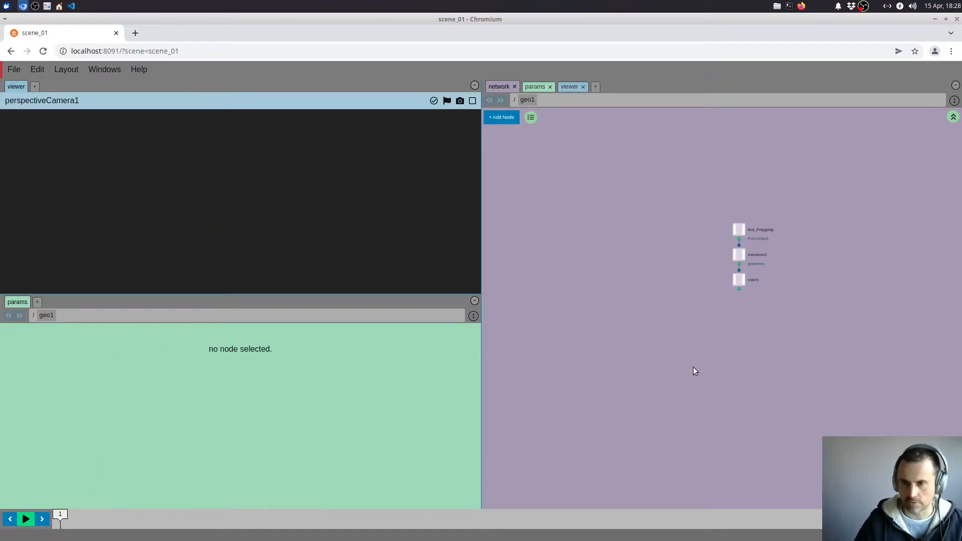
# Display the text_Polygonjs node, delete the transform and color nodes below it, and reposition it in the network
pyautogui.click(743, 230)
pyautogui.moveTo(708, 251); pyautogui.dragTo(759, 301)
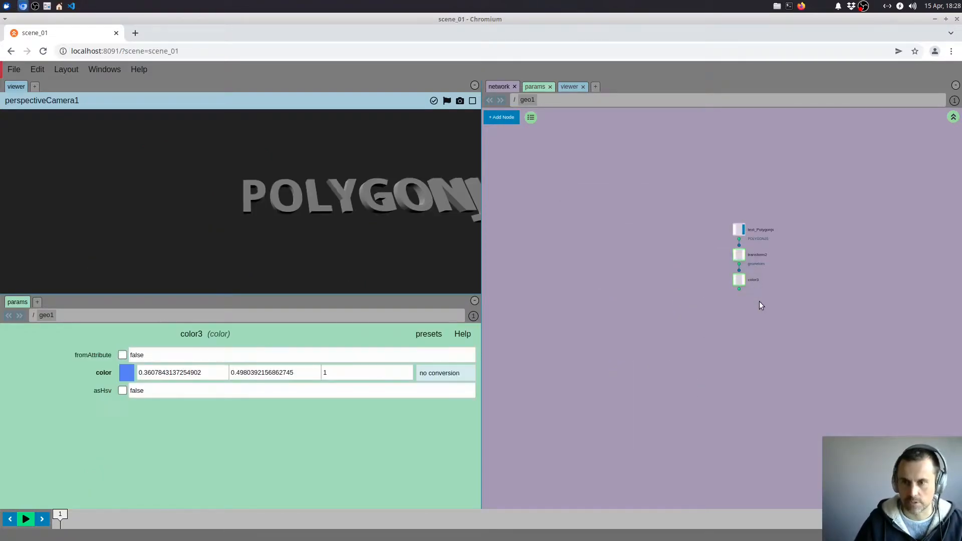
pyautogui.press('Delete')
pyautogui.moveTo(738, 231); pyautogui.dragTo(701, 268)
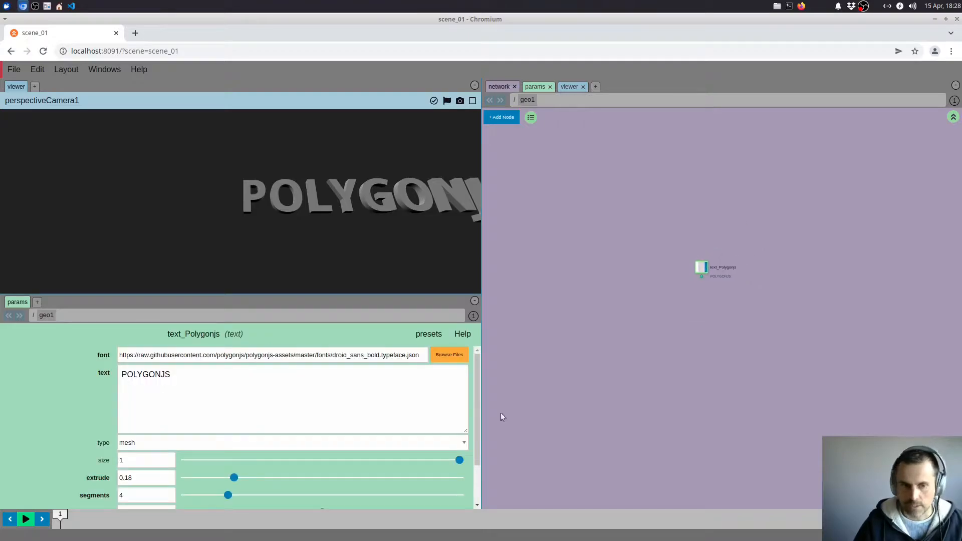
# Set the text_Polygonjs node's type to flat and its justifyMode to center
pyautogui.scroll(-2, 175, 458)
pyautogui.click(144, 392)
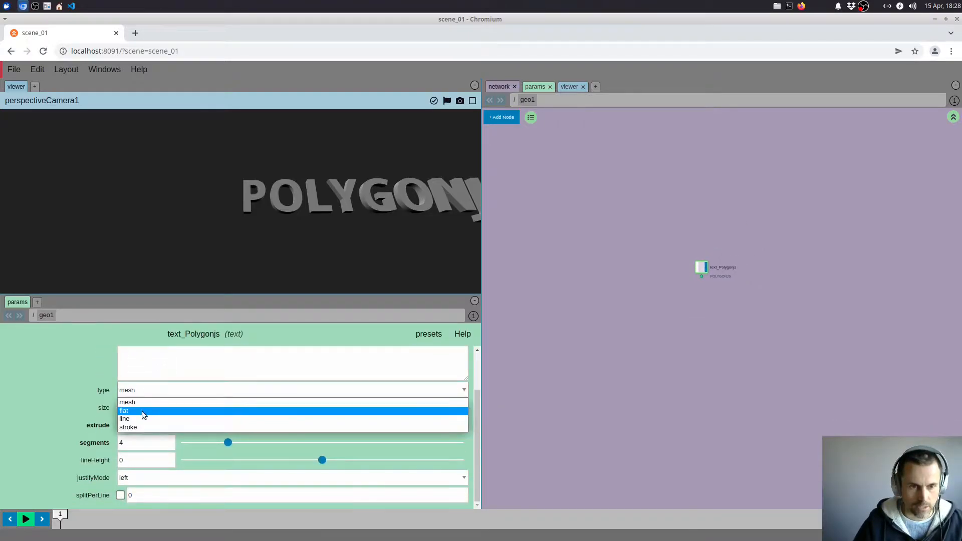
pyautogui.click(143, 411)
pyautogui.click(149, 479)
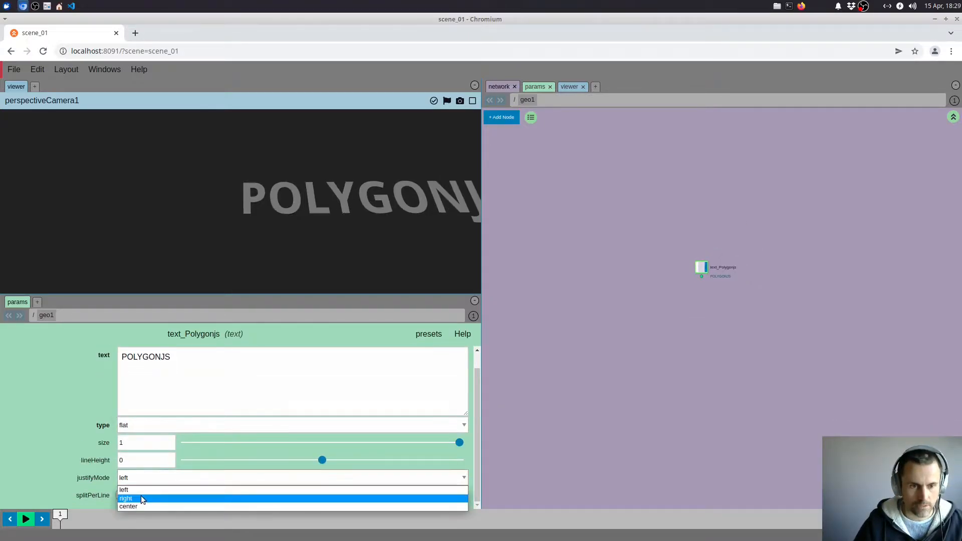
pyautogui.click(143, 498)
pyautogui.click(139, 480)
pyautogui.click(142, 498)
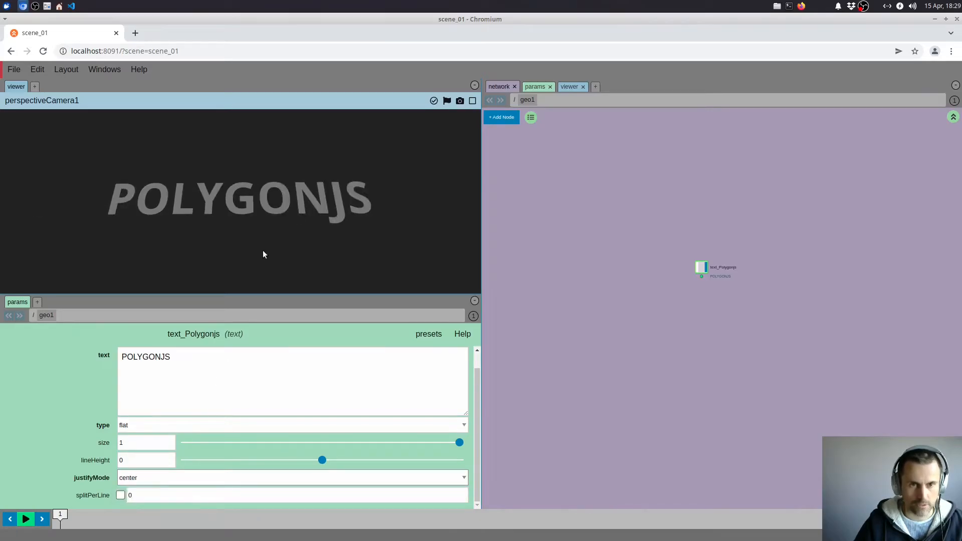
pyautogui.moveTo(271, 229); pyautogui.dragTo(291, 242)
# Add a scatter node below text_Polygonjs, connect it to the text output and display it
pyautogui.scroll(4, 708, 316)
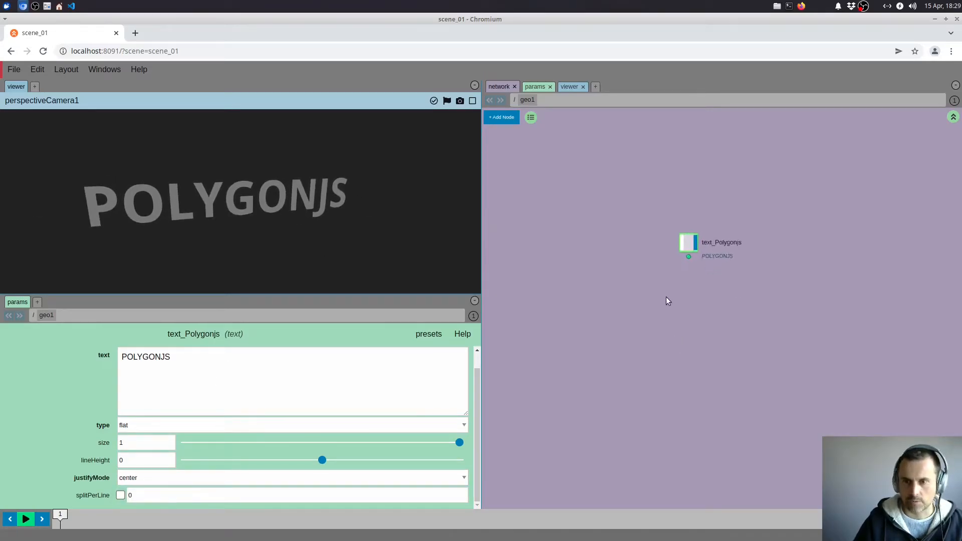
pyautogui.press('Tab')
pyautogui.write('sc')
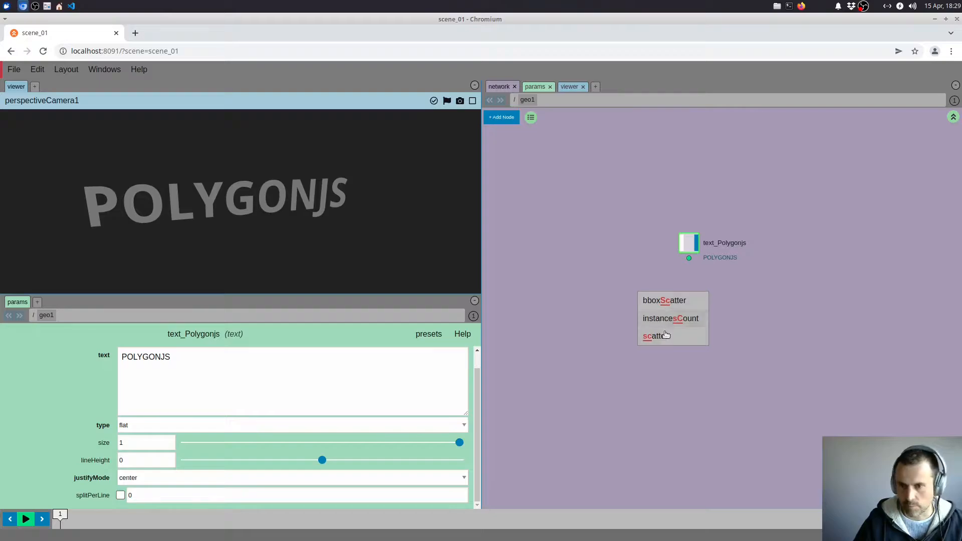
pyautogui.click(665, 335)
pyautogui.click(689, 304)
pyautogui.moveTo(689, 290); pyautogui.dragTo(689, 258)
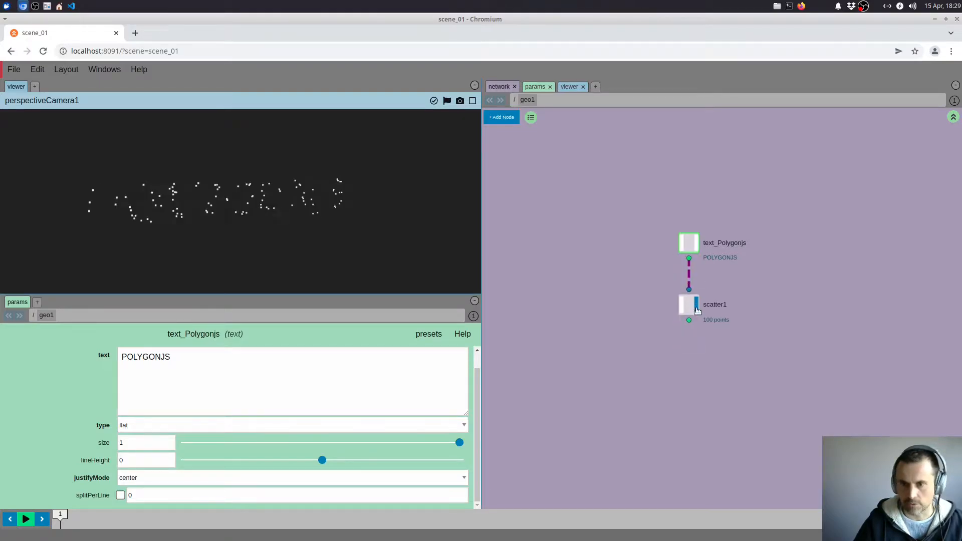
# Add a point node below scatter1, connect it to the scatter output and display it
pyautogui.moveTo(685, 357); pyautogui.dragTo(686, 342, button='middle')
pyautogui.press('Tab')
pyautogui.write('poi')
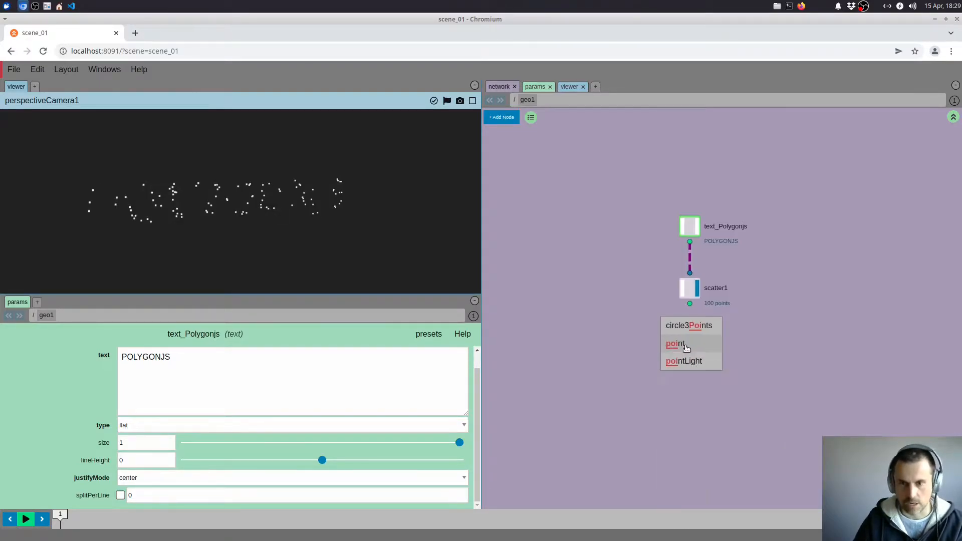
pyautogui.click(684, 344)
pyautogui.click(691, 357)
pyautogui.moveTo(689, 304); pyautogui.dragTo(690, 337)
pyautogui.click(697, 350)
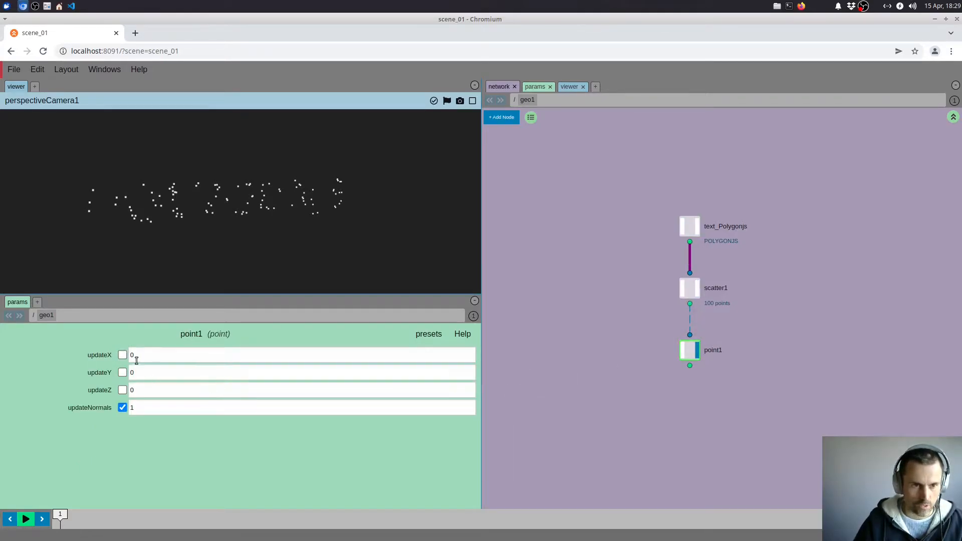
# Enable updateX and updateY on point1, with x set to round(@P.x) and y set to round(@P.y)
pyautogui.click(122, 355)
pyautogui.click(122, 390)
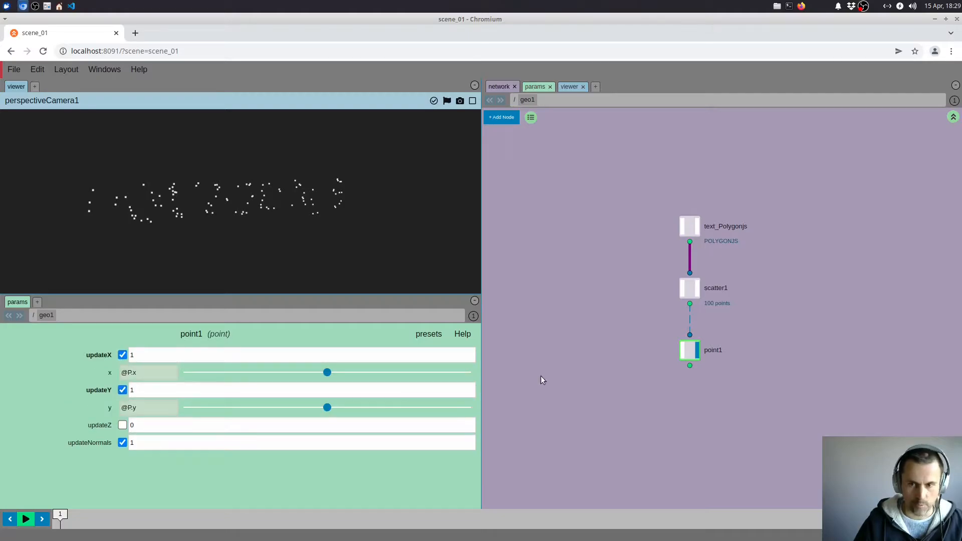
pyautogui.click(124, 373)
pyautogui.write('point')
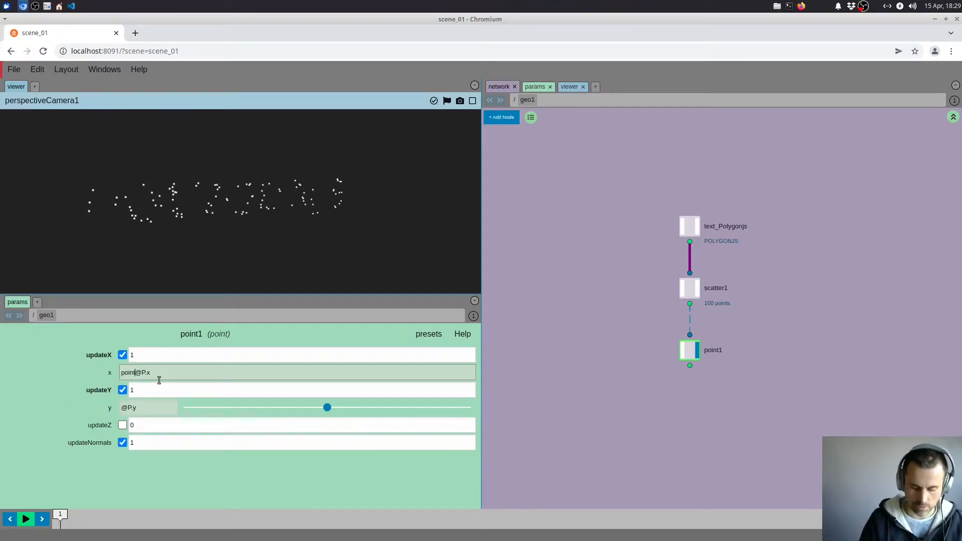
pyautogui.hotkey('ctrl', 'shift', 'Left')
pyautogui.write('round(')
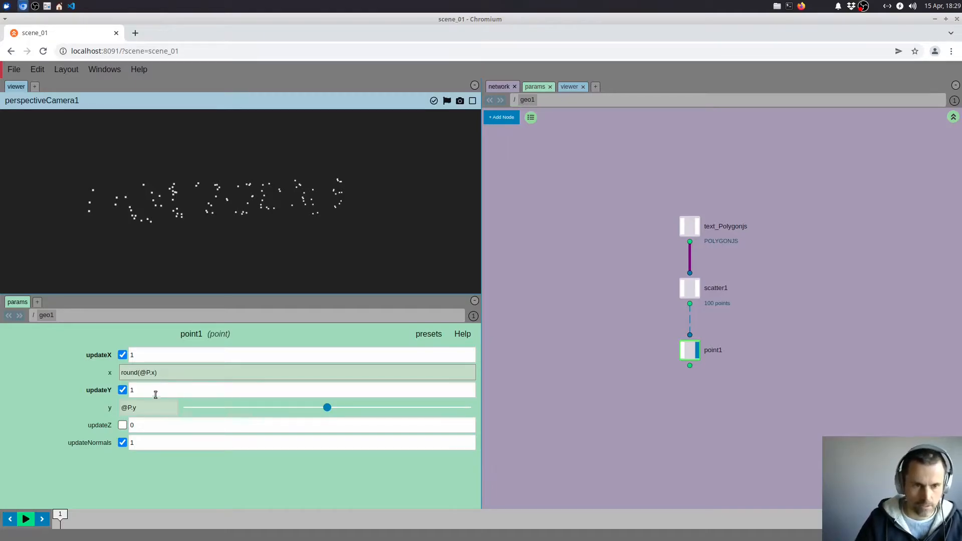
pyautogui.click(149, 408)
pyautogui.write('round(')
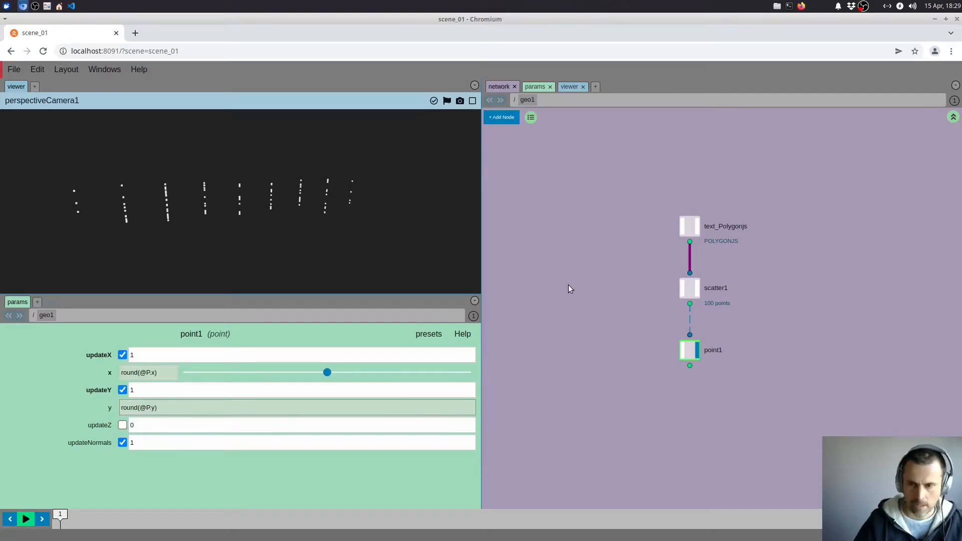
pyautogui.press('Return')
# Set the text_Polygonjs node's size to 11
pyautogui.click(689, 226)
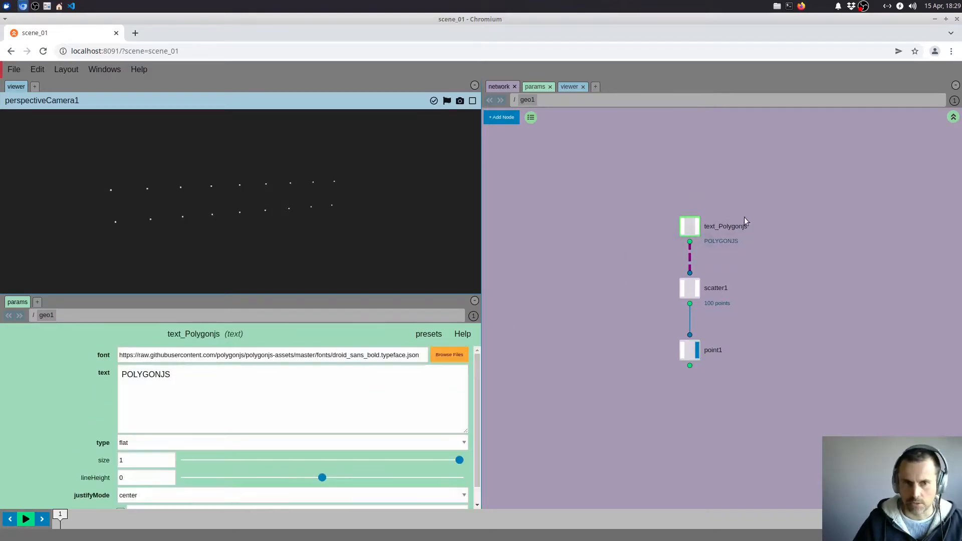
pyautogui.scroll(-1, 142, 469)
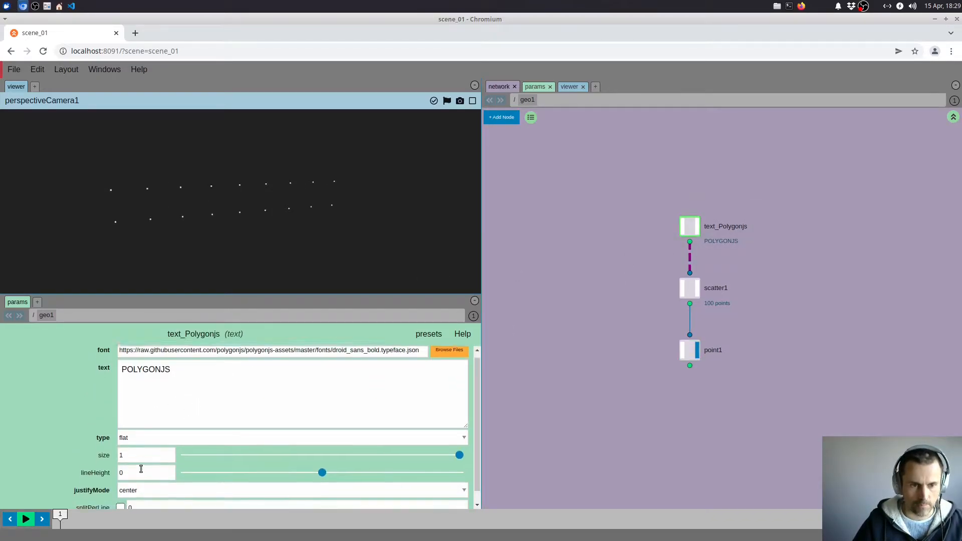
pyautogui.moveTo(134, 442); pyautogui.dragTo(223, 417, button='middle')
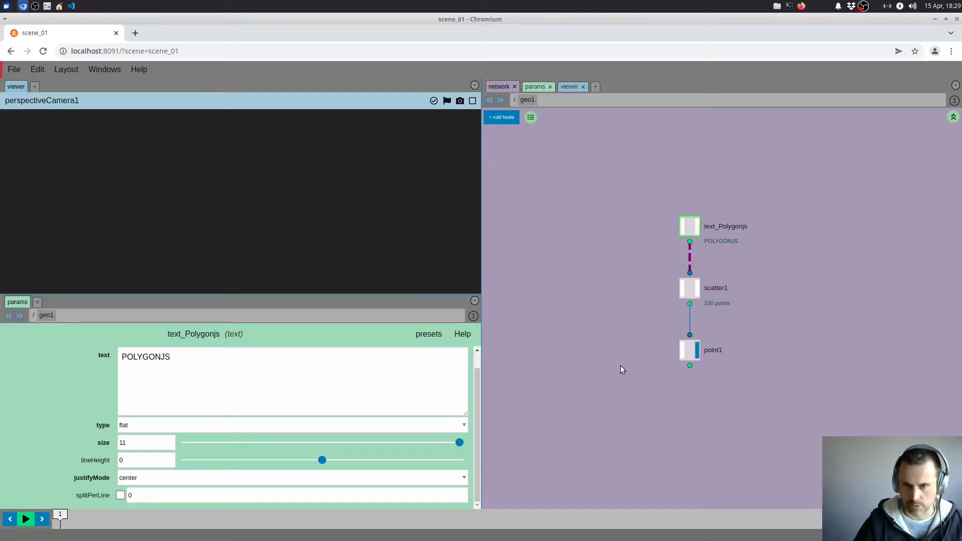
# Add a material node below point1 and connect it to point1's output
pyautogui.press('Tab')
pyautogui.write('mate')
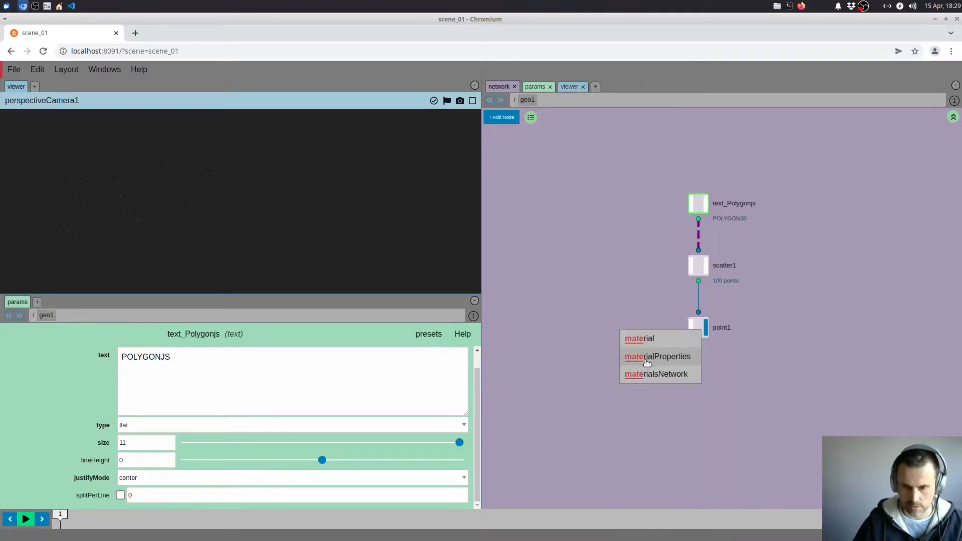
pyautogui.click(640, 339)
pyautogui.click(700, 386)
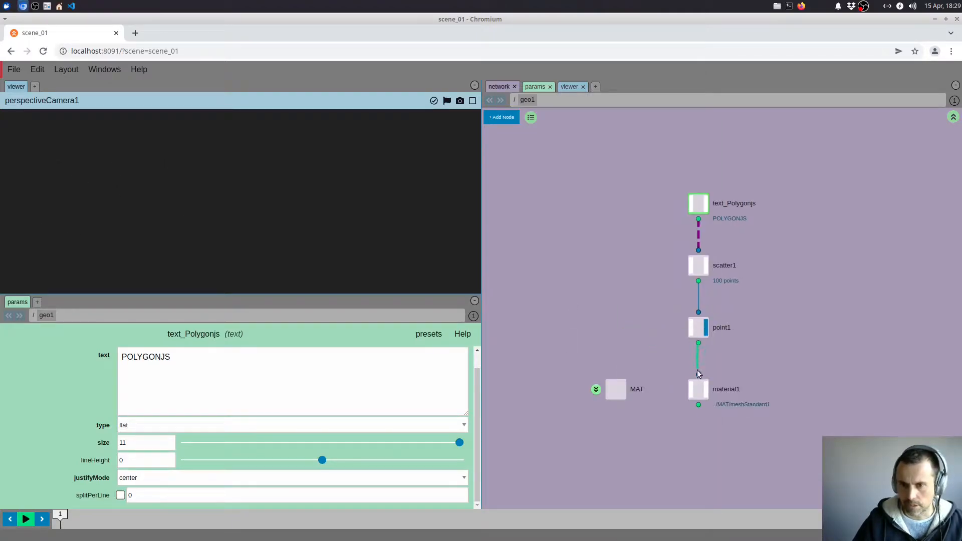
# Add a points material inside the MAT network below meshStandard1, and return to the geo1 network
pyautogui.click(596, 389)
pyautogui.press('Tab')
pyautogui.write('p')
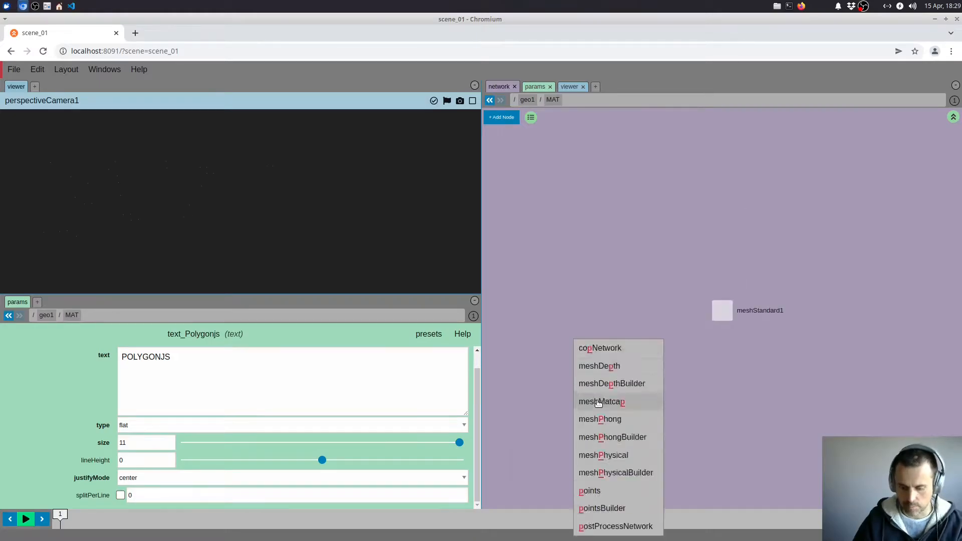
pyautogui.write('oi')
pyautogui.click(597, 384)
pyautogui.click(724, 351)
pyautogui.moveTo(746, 395); pyautogui.dragTo(693, 389, button='middle')
pyautogui.press('u')
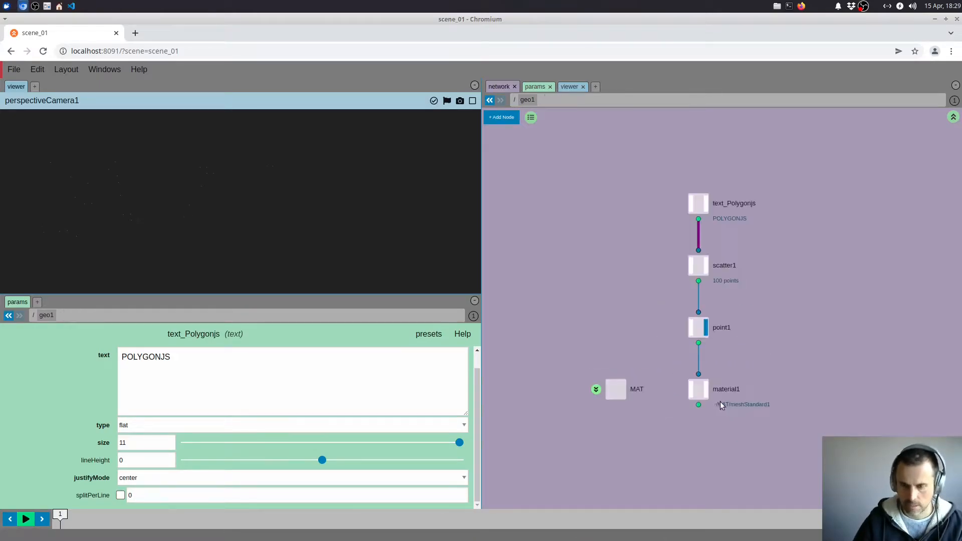
# Display material1 and set its material to ../MAT/points1
pyautogui.click(706, 389)
pyautogui.click(468, 391)
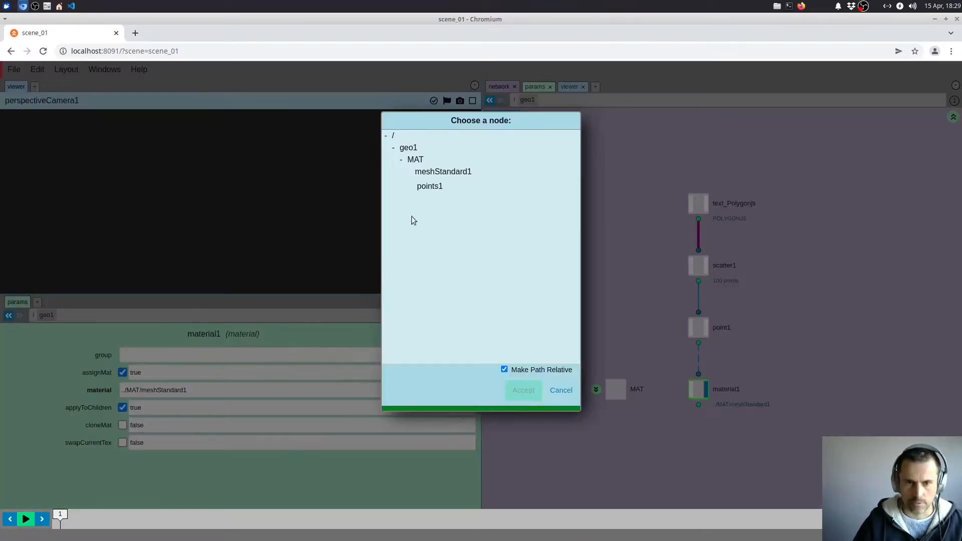
pyautogui.click(430, 187)
pyautogui.click(524, 391)
pyautogui.scroll(-5, 273, 249)
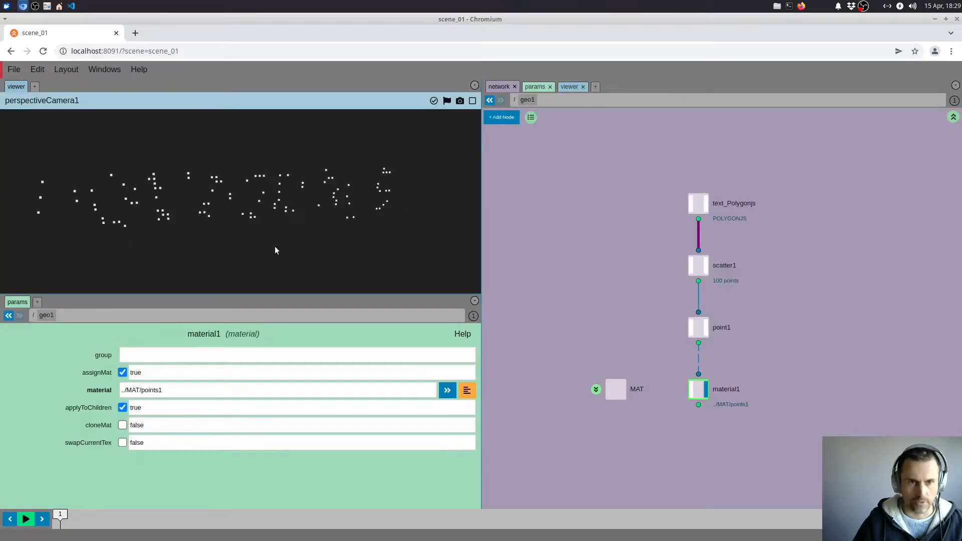
pyautogui.moveTo(275, 247); pyautogui.dragTo(268, 248)
# Raise scatter1's pointsCount to 12800
pyautogui.click(698, 328)
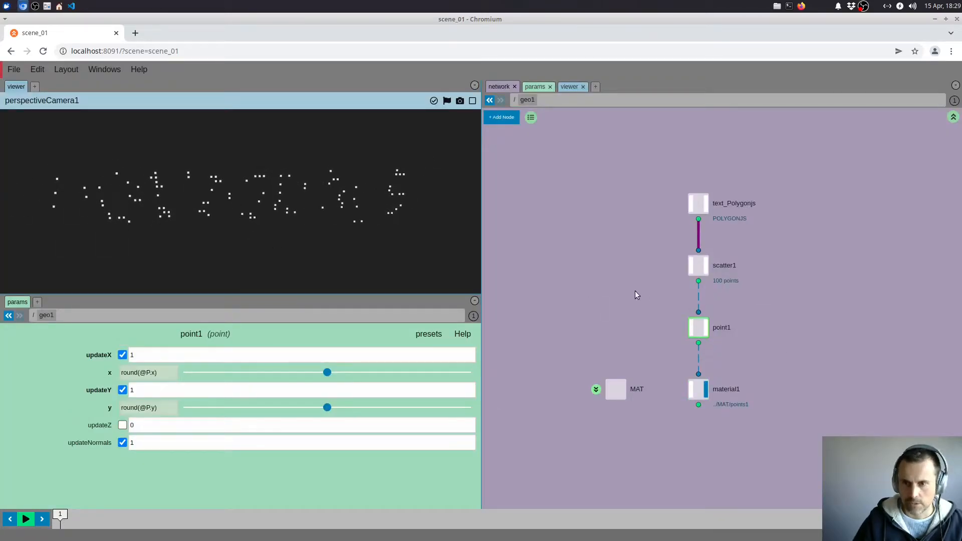
pyautogui.click(718, 268)
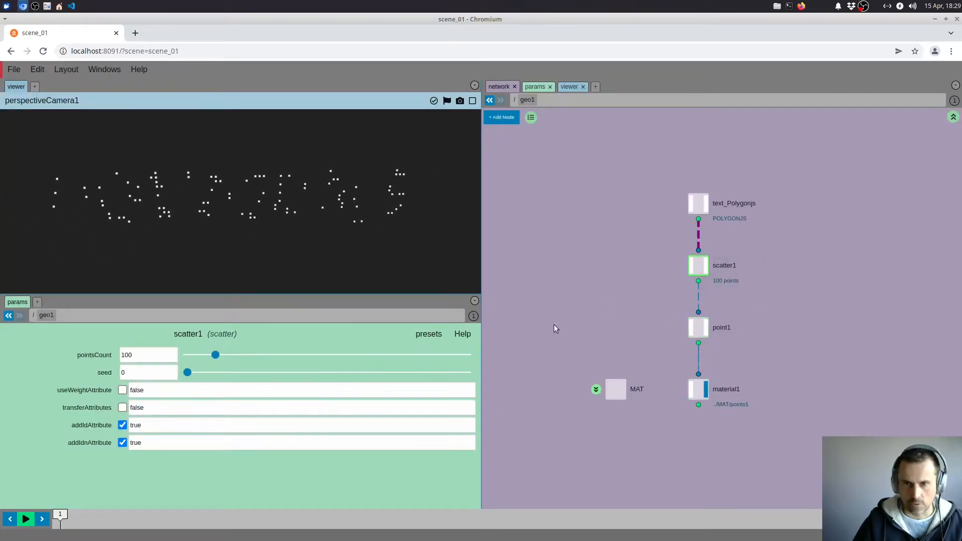
pyautogui.moveTo(149, 355); pyautogui.dragTo(249, 303)
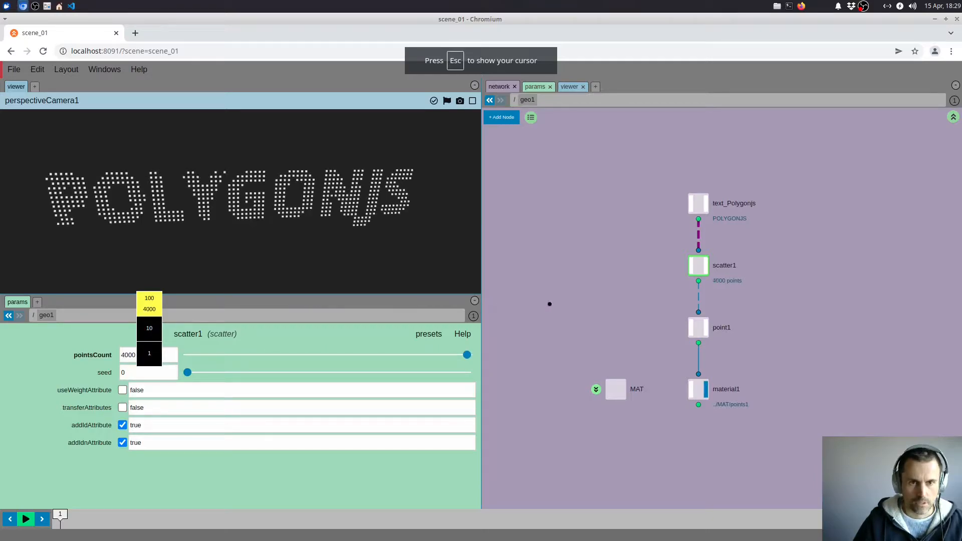
pyautogui.moveTo(549, 304); pyautogui.dragTo(960, 303)
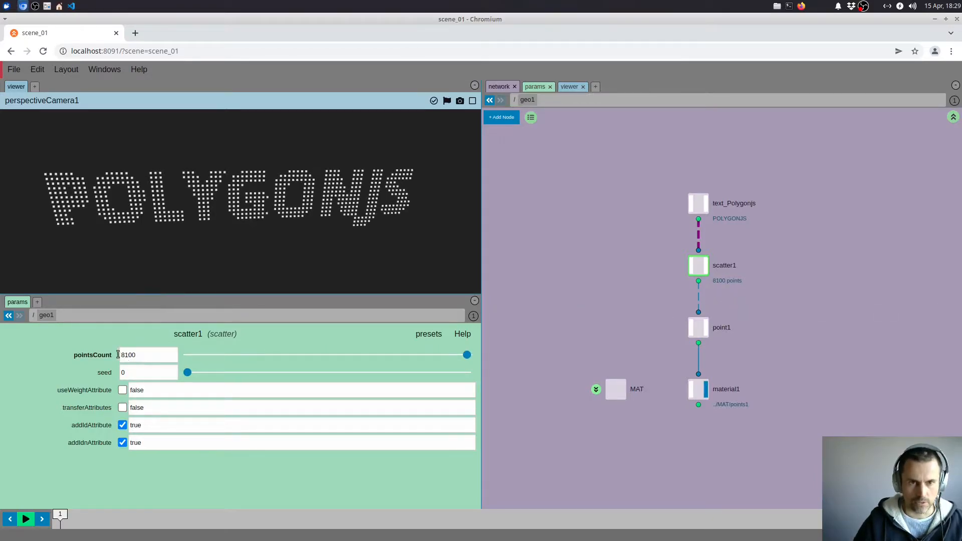
pyautogui.moveTo(156, 352); pyautogui.dragTo(186, 327)
pyautogui.moveTo(279, 327); pyautogui.dragTo(632, 301)
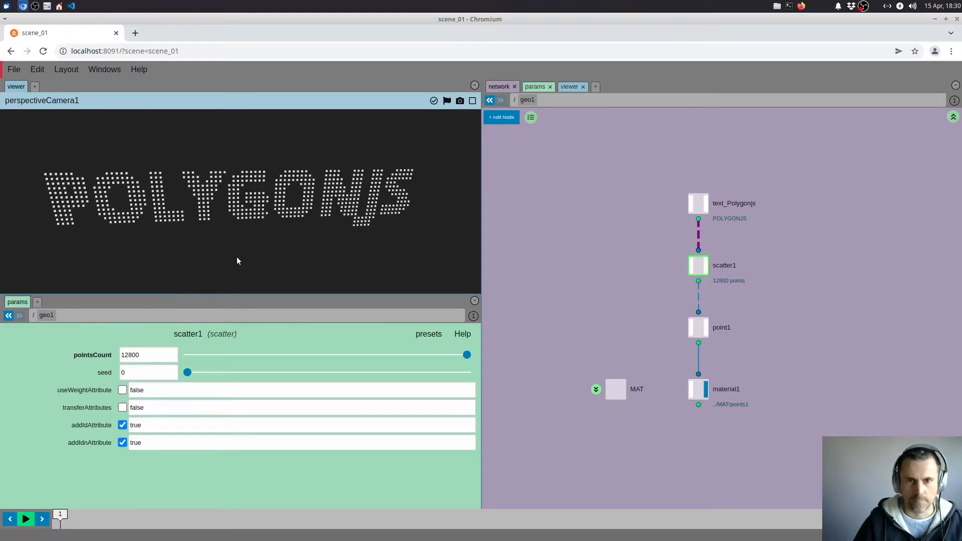
pyautogui.scroll(-3, 637, 396)
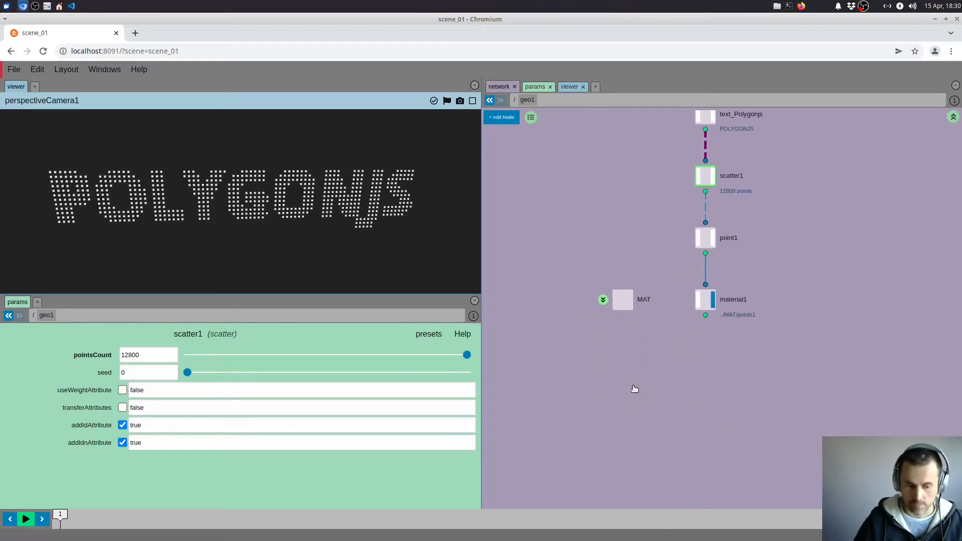
# Add a box node below the MAT node
pyautogui.rightClick(634, 389)
pyautogui.moveTo(635, 388)
pyautogui.write('bo')
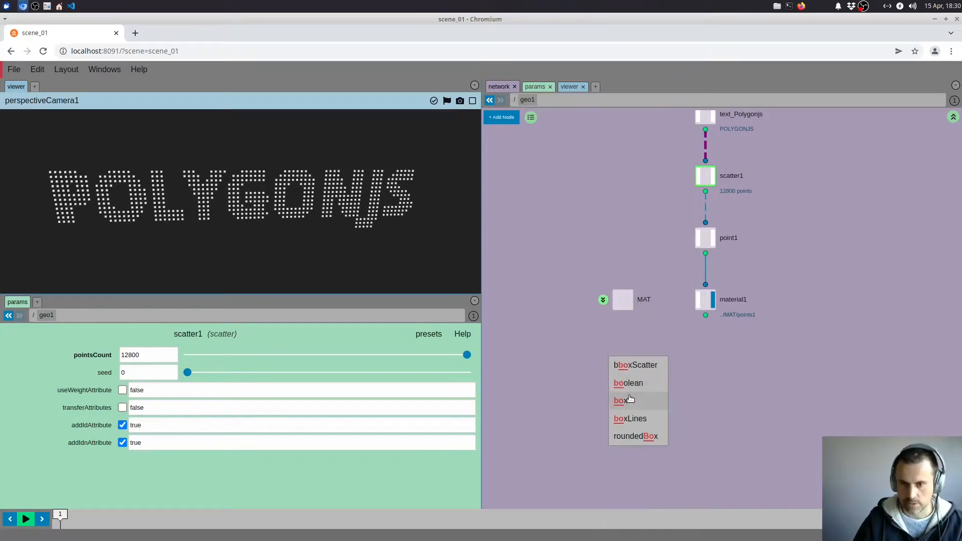
pyautogui.click(630, 401)
pyautogui.click(616, 364)
# Add a copy node with box1 as first input and material1 as second, display it and inspect its geometry info
pyautogui.press('Tab')
pyautogui.write('cop')
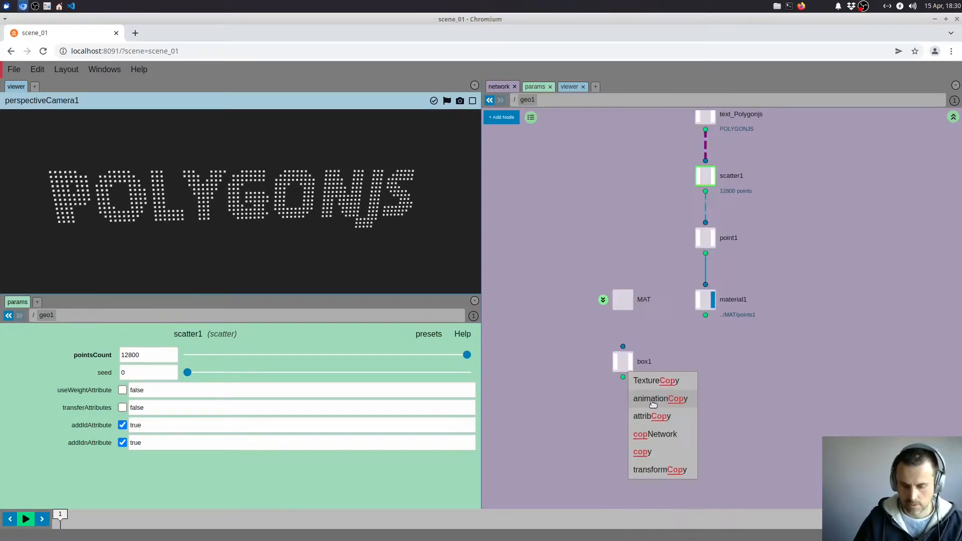
pyautogui.click(651, 452)
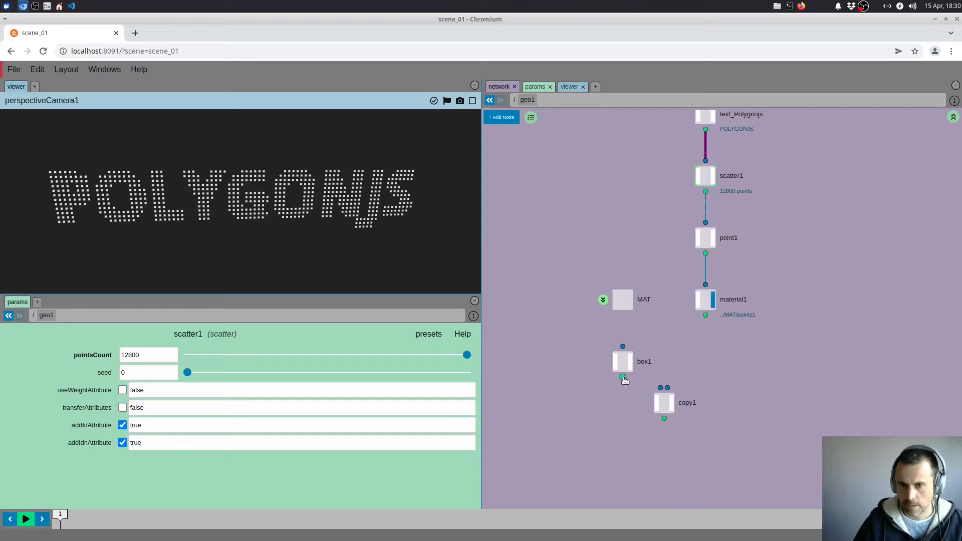
pyautogui.moveTo(667, 388); pyautogui.dragTo(705, 315)
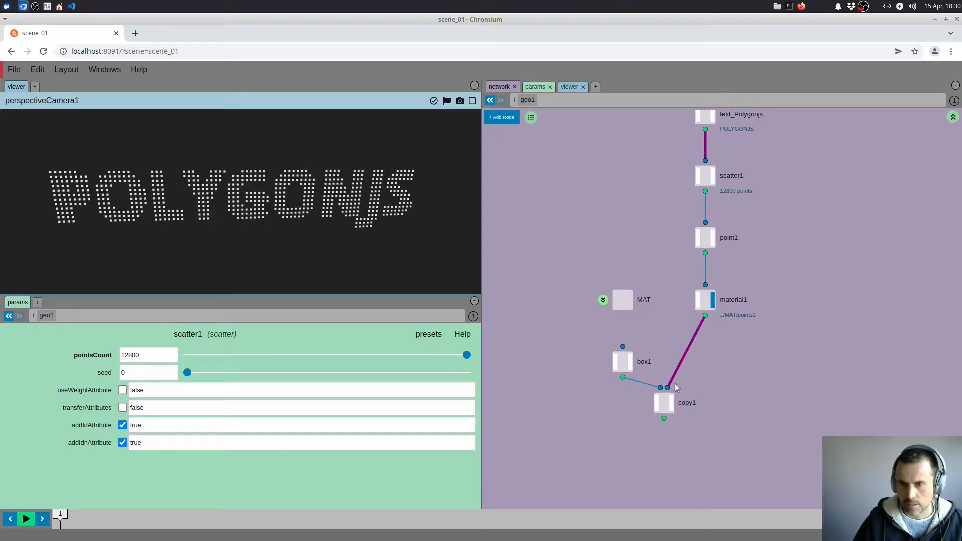
pyautogui.click(672, 406)
pyautogui.moveTo(248, 259); pyautogui.dragTo(178, 235)
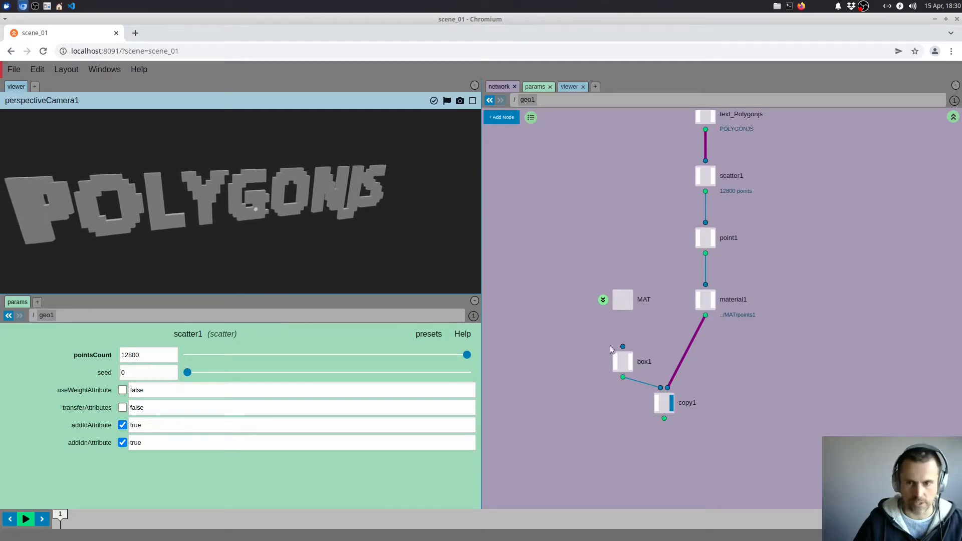
pyautogui.middleClick(661, 404)
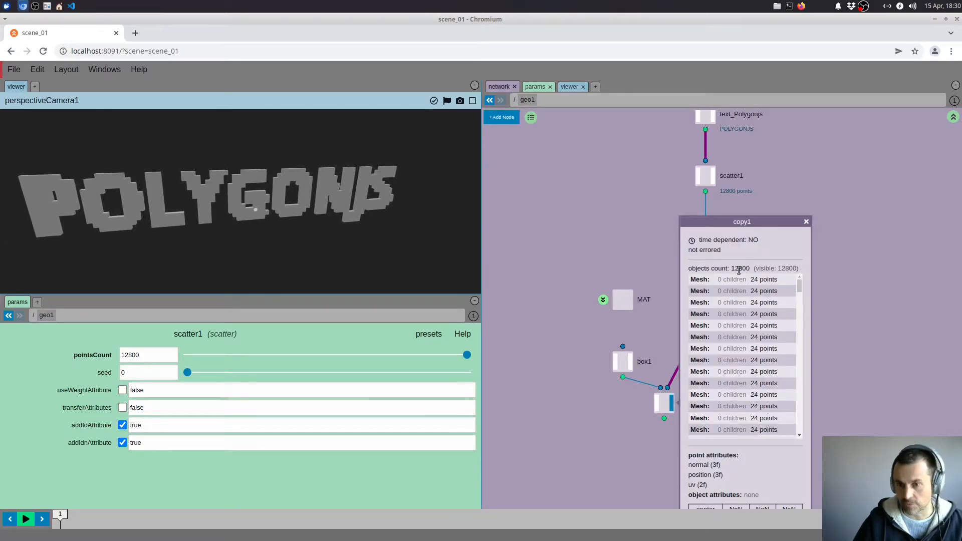
pyautogui.middleClick(662, 407)
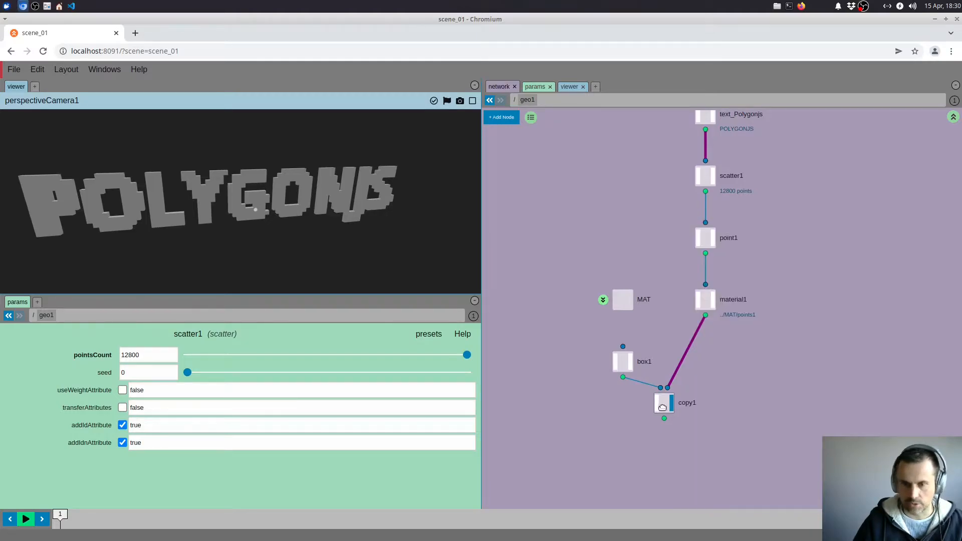
# Move copy1 down, add a fuse node below material1, connect it to material1's output and display it
pyautogui.moveTo(662, 407); pyautogui.dragTo(662, 428)
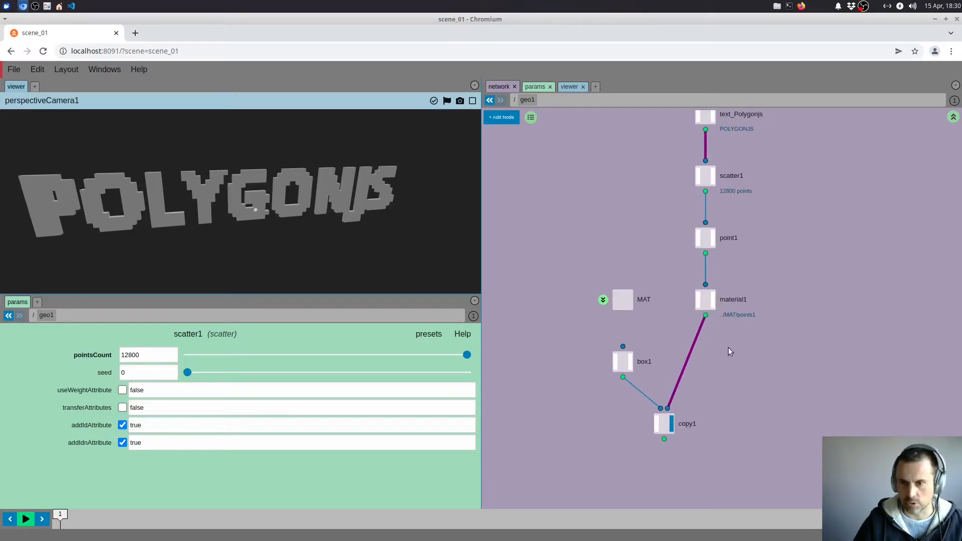
pyautogui.scroll(1, 727, 348)
pyautogui.press('Tab')
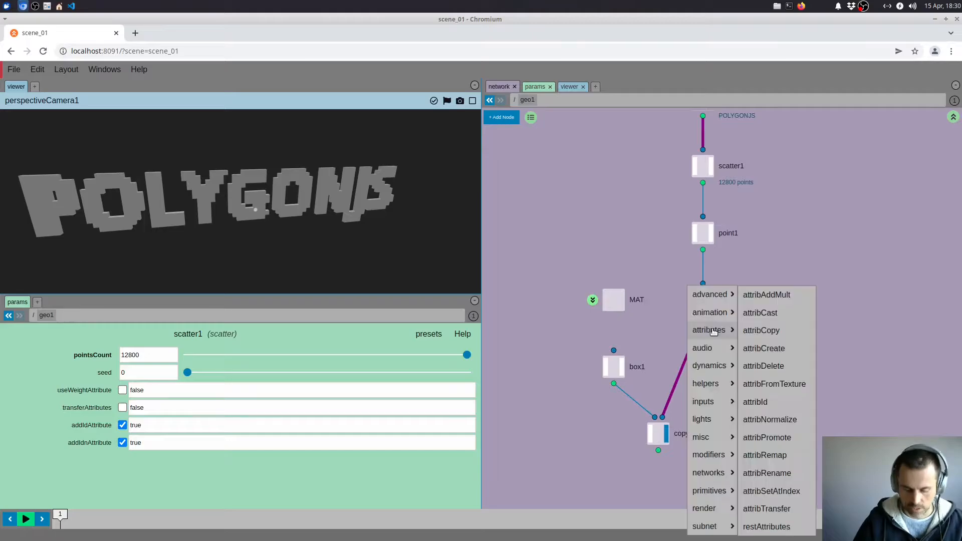
pyautogui.write('fuse')
pyautogui.click(708, 309)
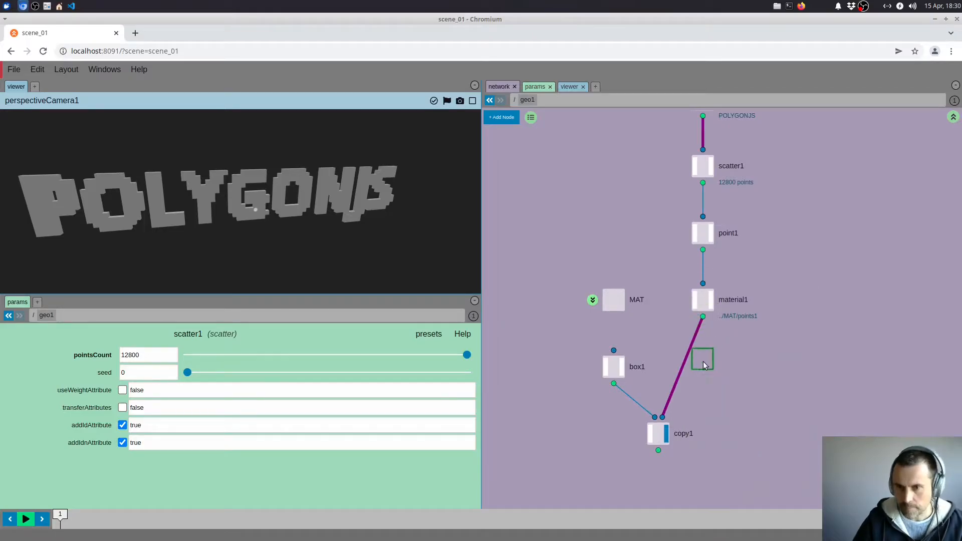
pyautogui.click(703, 362)
pyautogui.middleClick(702, 299)
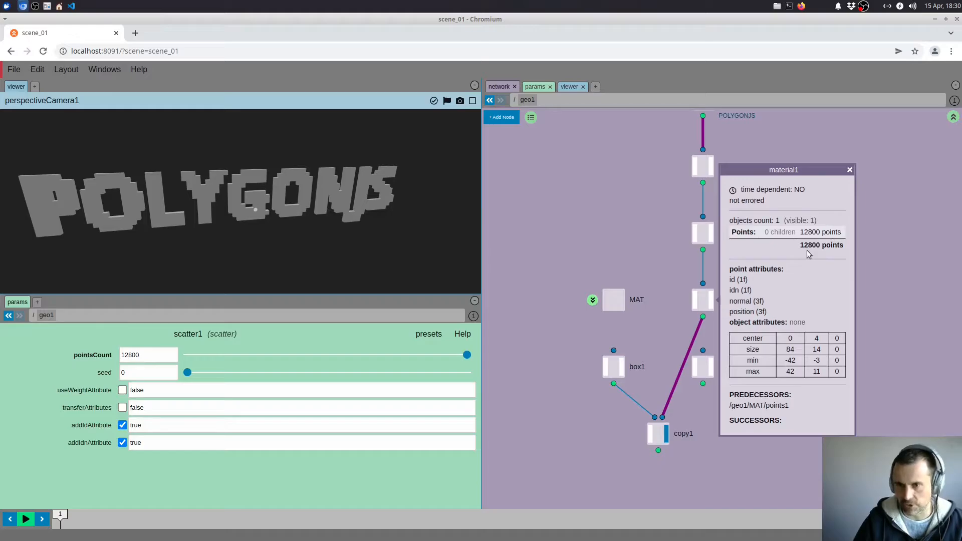
pyautogui.moveTo(703, 316); pyautogui.dragTo(703, 351)
pyautogui.click(710, 369)
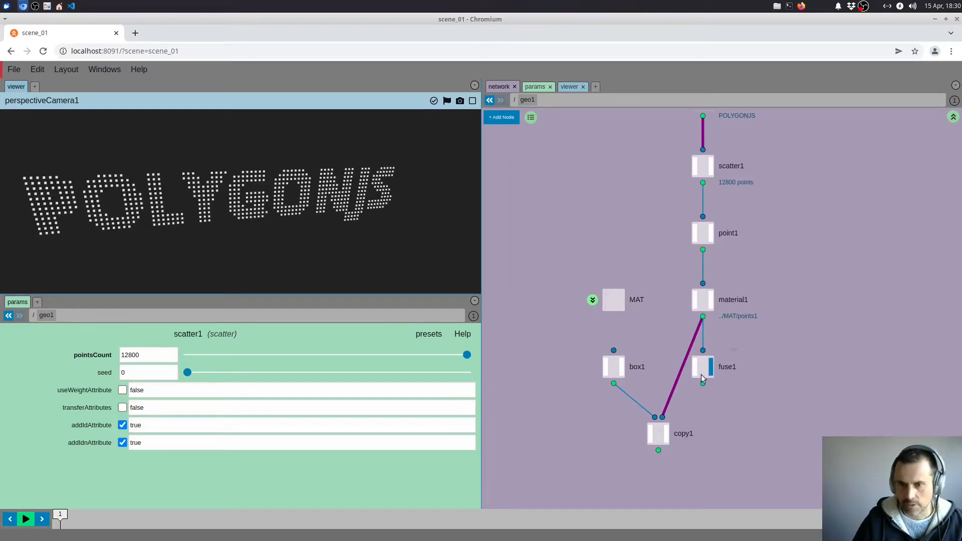
# Inspect fuse1's geometry info, connect its output to copy1's second input and display copy1
pyautogui.click(702, 374)
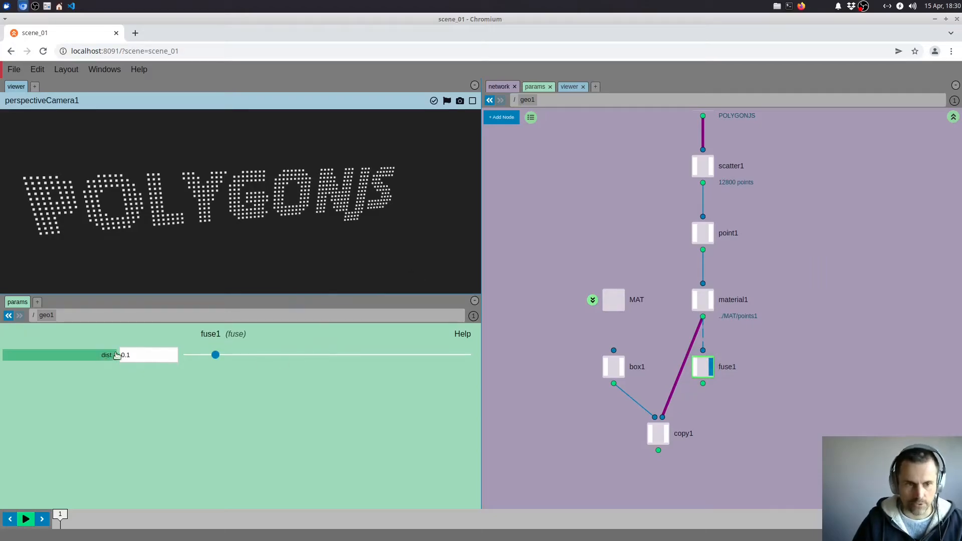
pyautogui.middleClick(703, 369)
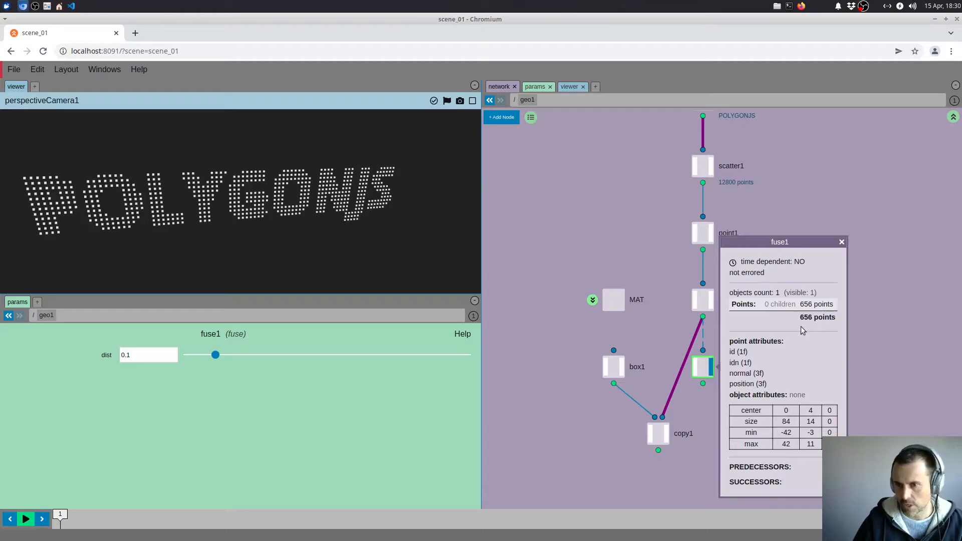
pyautogui.moveTo(704, 384); pyautogui.dragTo(667, 436)
pyautogui.click(667, 436)
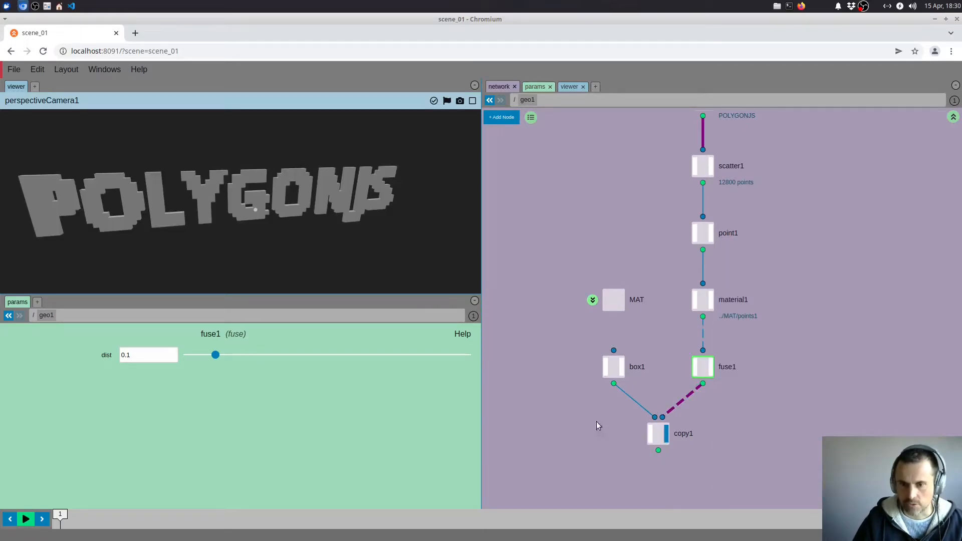
pyautogui.moveTo(238, 235); pyautogui.dragTo(239, 237)
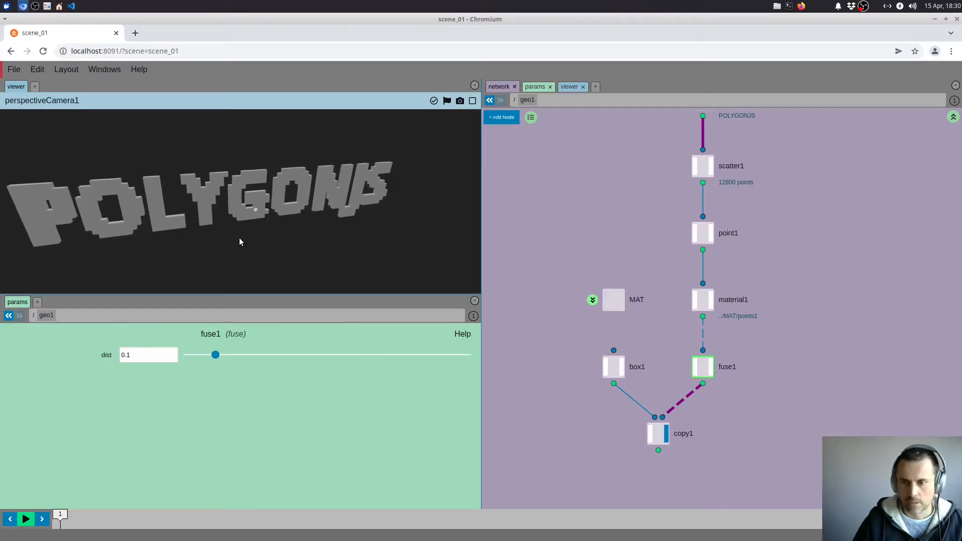
pyautogui.moveTo(302, 247)
pyautogui.mouseDown()
pyautogui.moveTo(362, 244)
pyautogui.moveTo(280, 245)
pyautogui.moveTo(290, 243)
pyautogui.mouseUp()
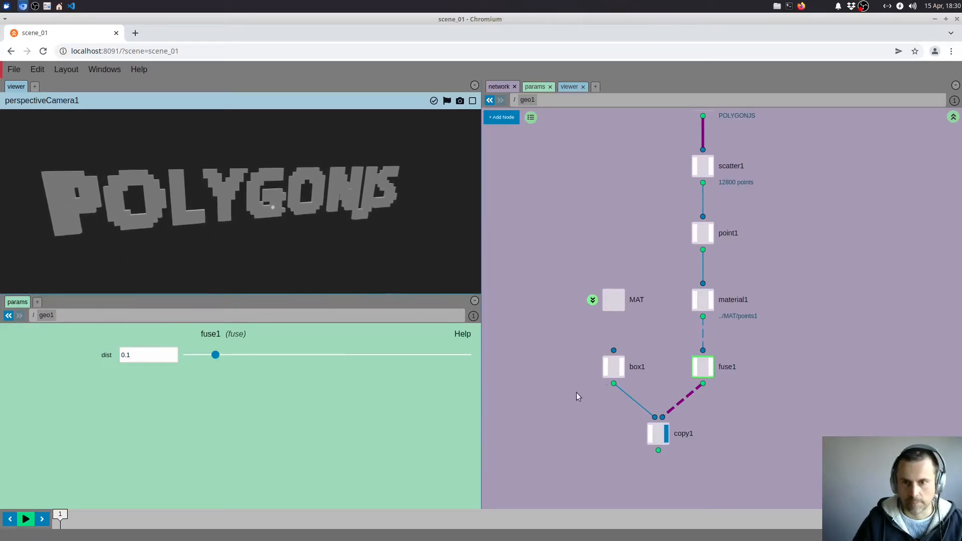
# Set box1's size to 0.81
pyautogui.click(614, 367)
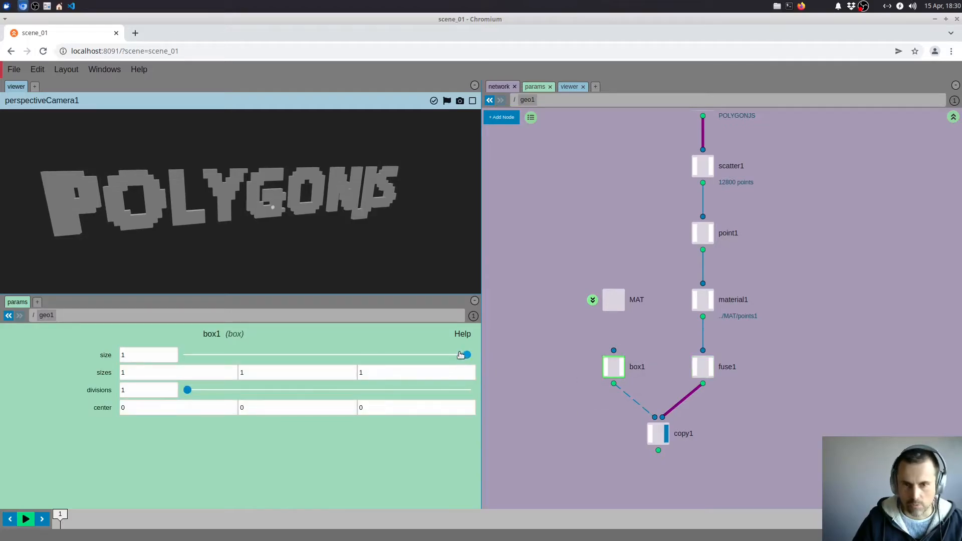
pyautogui.moveTo(464, 356); pyautogui.dragTo(414, 356)
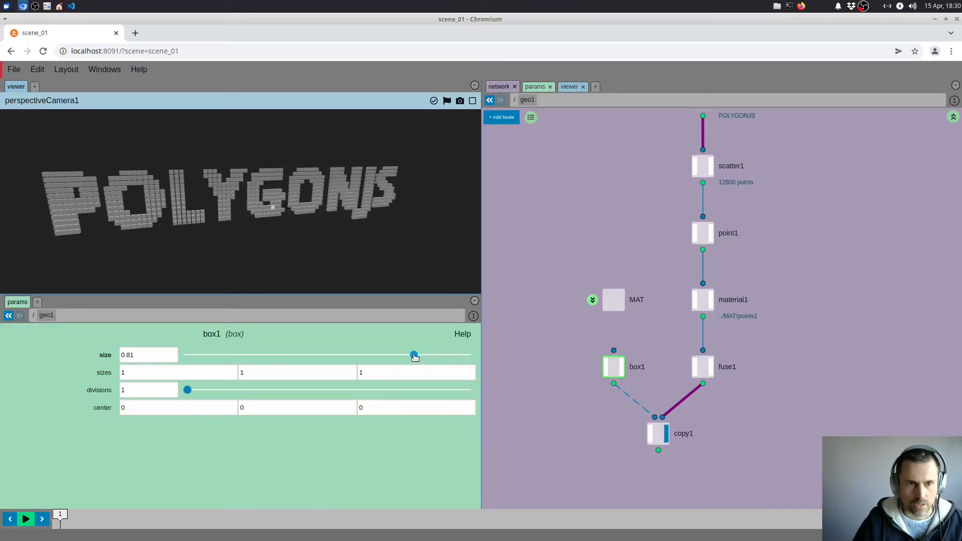
pyautogui.moveTo(210, 193)
pyautogui.mouseDown()
pyautogui.moveTo(230, 197)
pyautogui.moveTo(199, 221)
pyautogui.moveTo(192, 212)
pyautogui.moveTo(206, 208)
pyautogui.mouseUp()
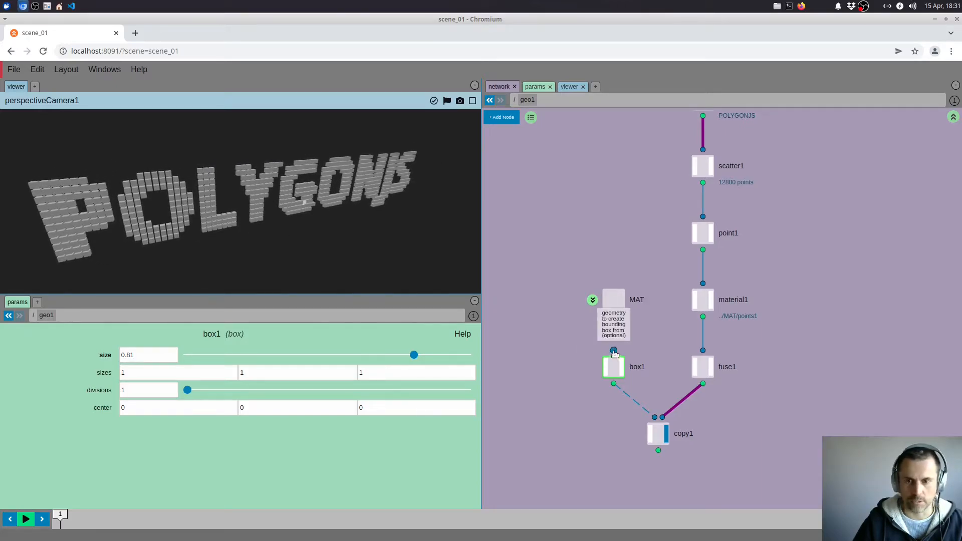
# Move the text_Polygonjs node up in the geo1 network to widen the gap above scatter1
pyautogui.scroll(-1, 576, 346)
pyautogui.press('u')
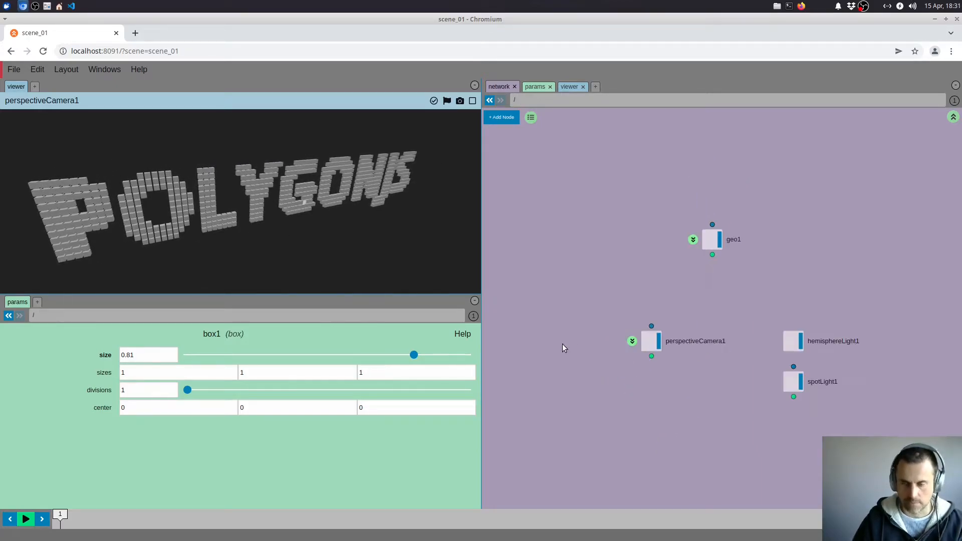
pyautogui.click(694, 241)
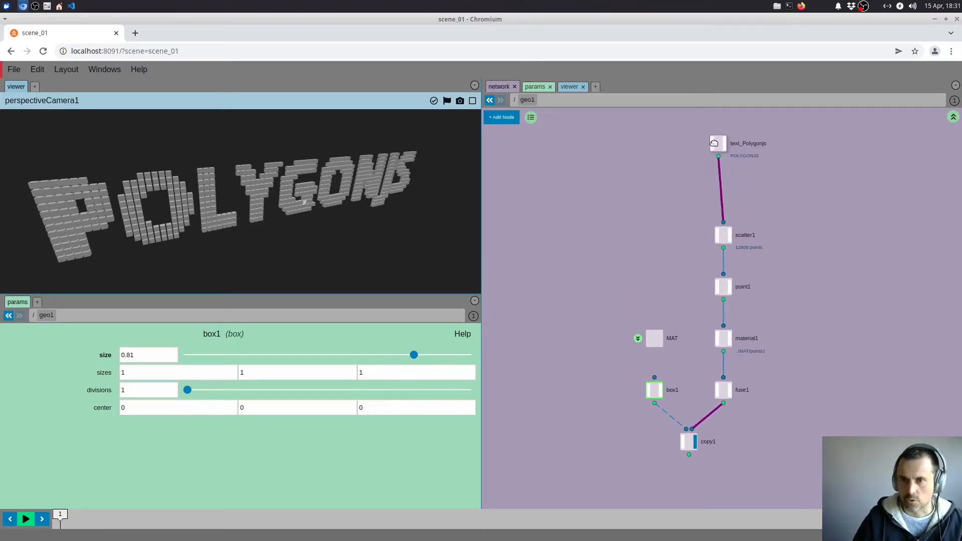
pyautogui.moveTo(293, 218); pyautogui.dragTo(290, 214)
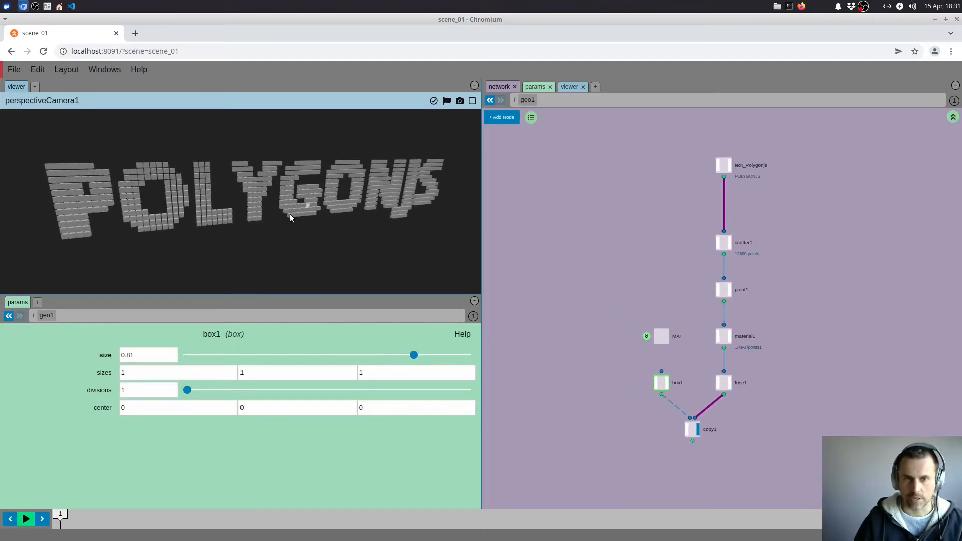
# Open a new Polygonjs scene in a second browser tab, keeping scene_01 open
pyautogui.moveTo(623, 251); pyautogui.dragTo(754, 449)
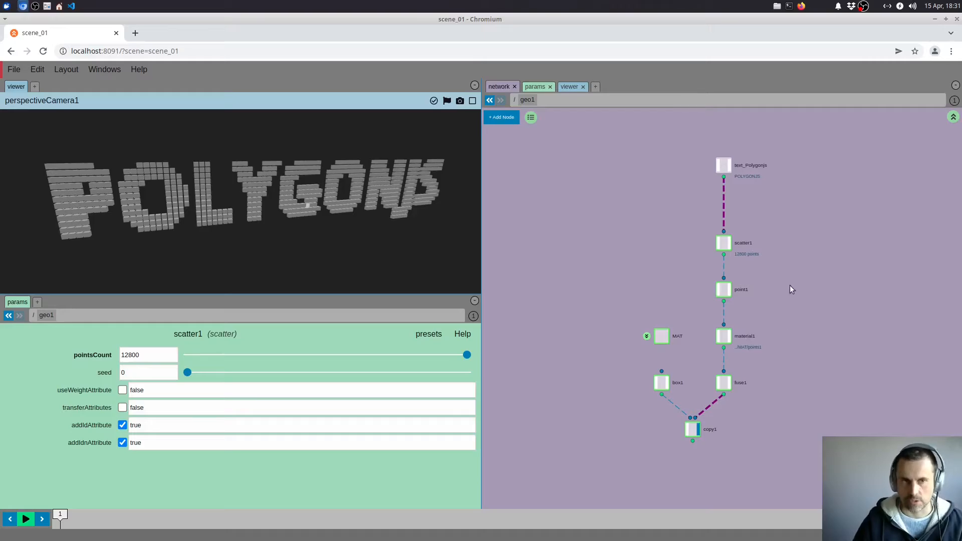
pyautogui.click(13, 71)
pyautogui.click(16, 87)
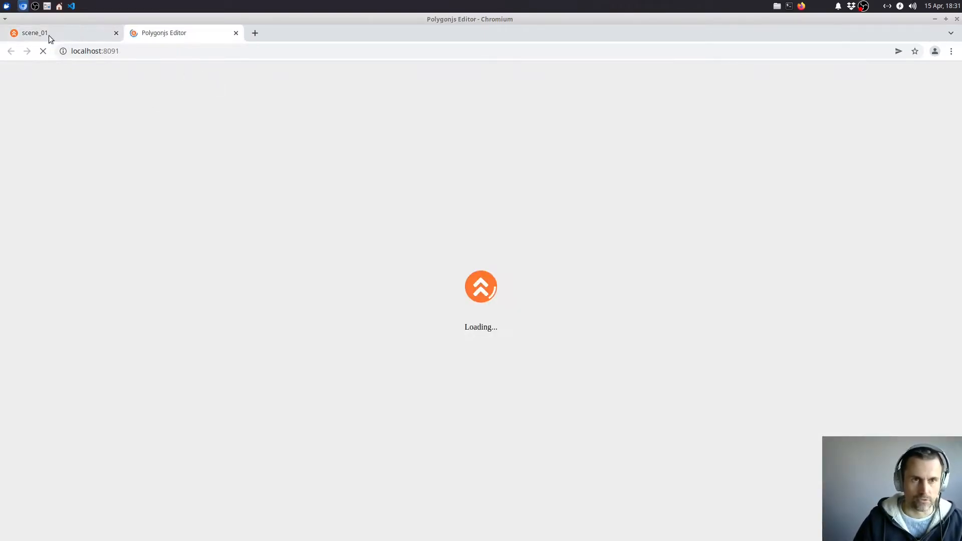
pyautogui.click(50, 35)
pyautogui.click(174, 34)
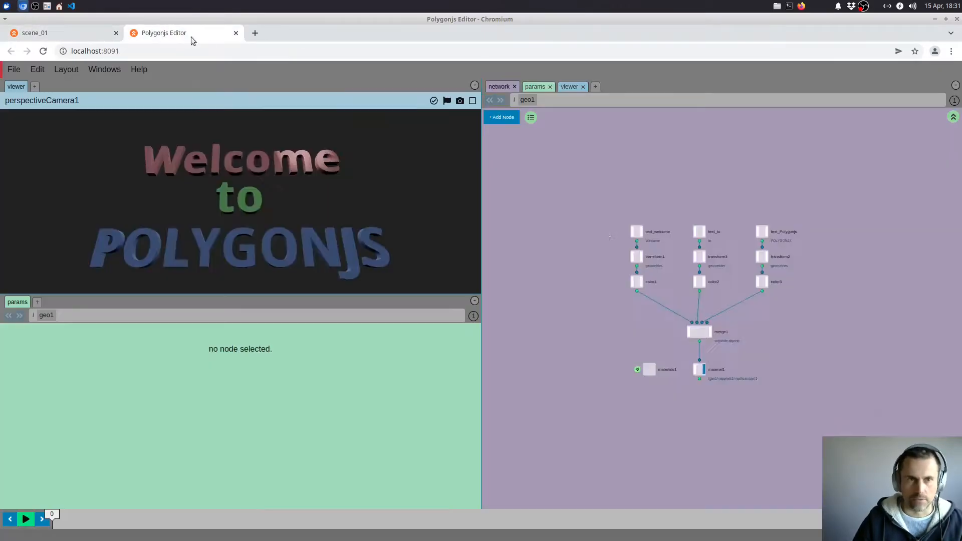
# Delete all the default text, transform, color, merge and material nodes in the new scene's geo1 and add a sphere node
pyautogui.moveTo(582, 203); pyautogui.dragTo(804, 377)
pyautogui.press('Delete')
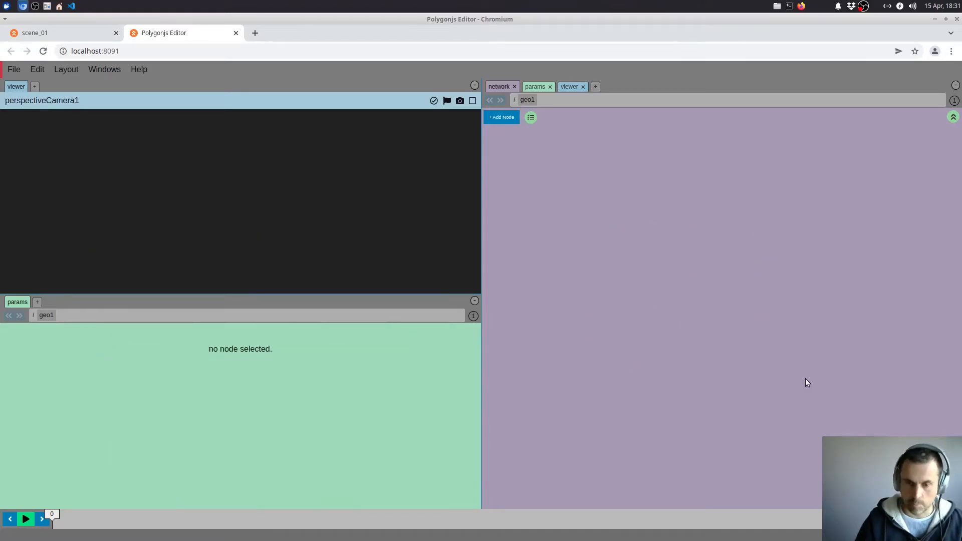
pyautogui.rightClick(805, 379)
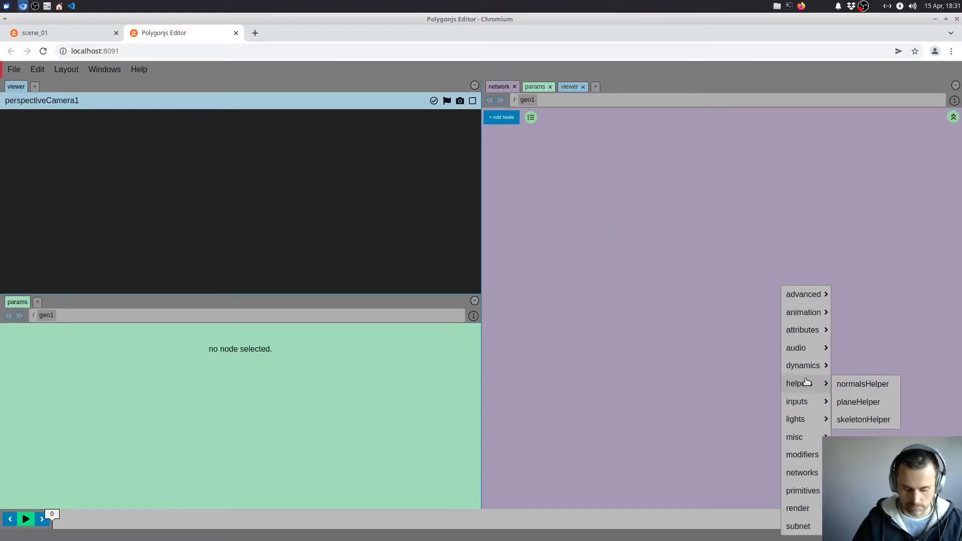
pyautogui.write('sp')
pyautogui.click(806, 379)
pyautogui.click(671, 261)
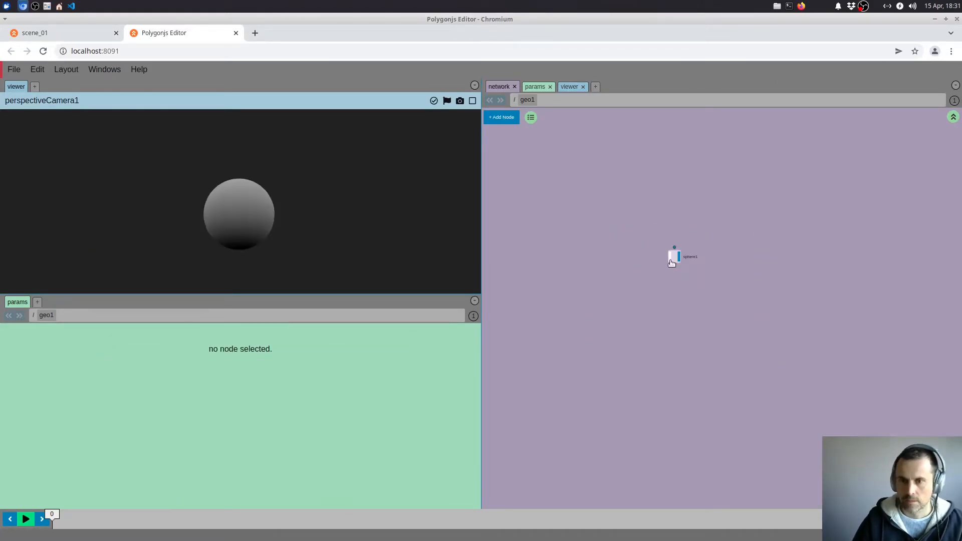
# Copy the scatter1-to-copy1 nodes with box1 and MAT from scene_01 into the new scene and connect sphere1 to scatter1
pyautogui.hotkey('ctrl', 'Tab')
pyautogui.moveTo(599, 236); pyautogui.dragTo(803, 499)
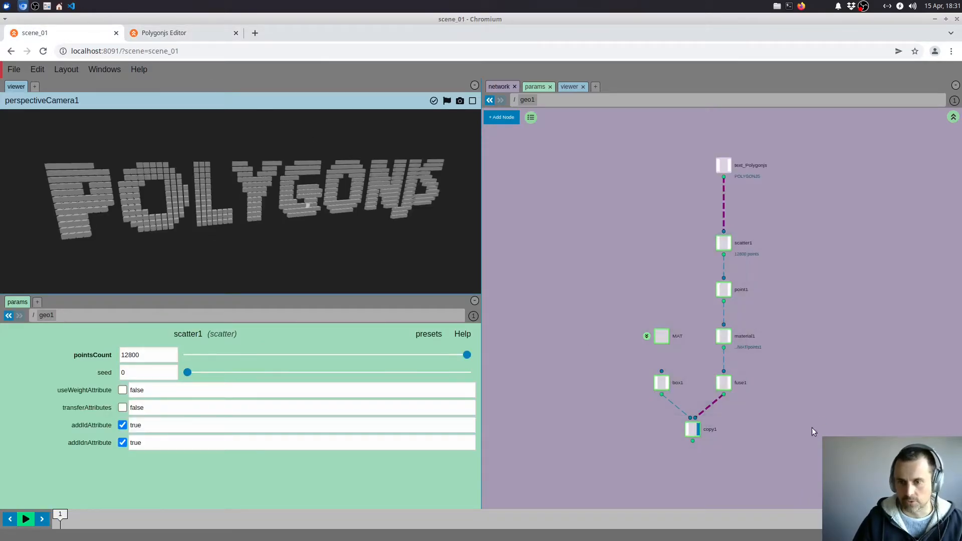
pyautogui.hotkey('ctrl', 'c')
pyautogui.click(193, 36)
pyautogui.hotkey('ctrl', 'v')
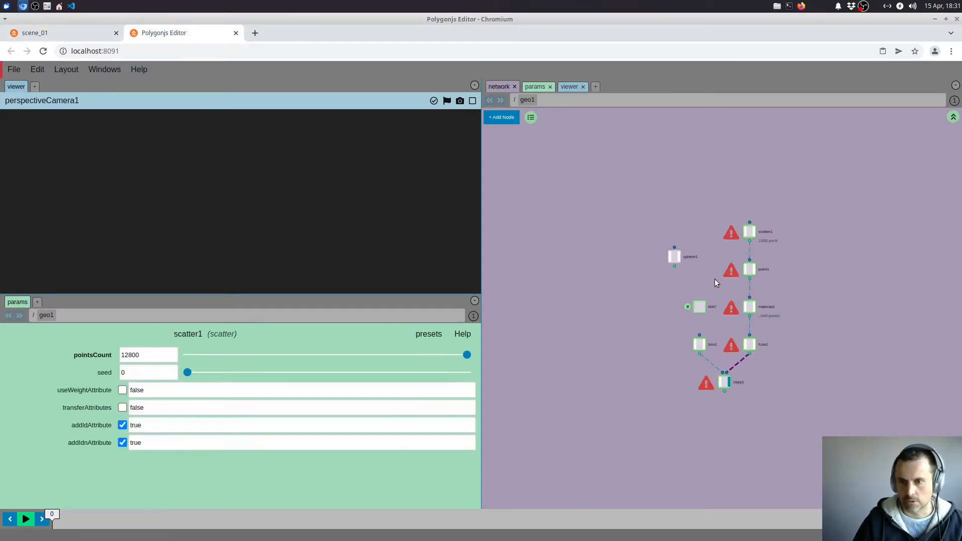
pyautogui.moveTo(749, 232); pyautogui.dragTo(661, 303)
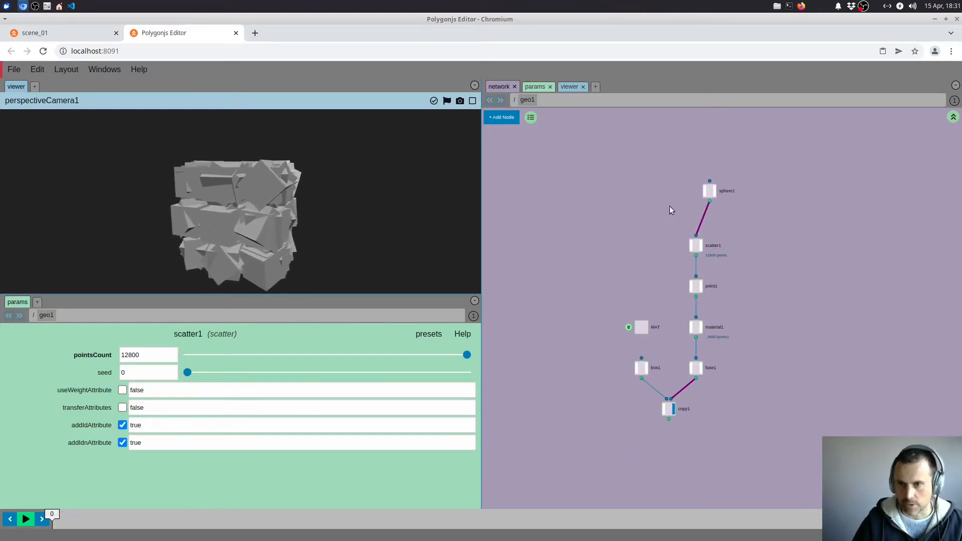
# Enable updateZ on the point1 node and set its z expression to round(@P.z)
pyautogui.click(695, 283)
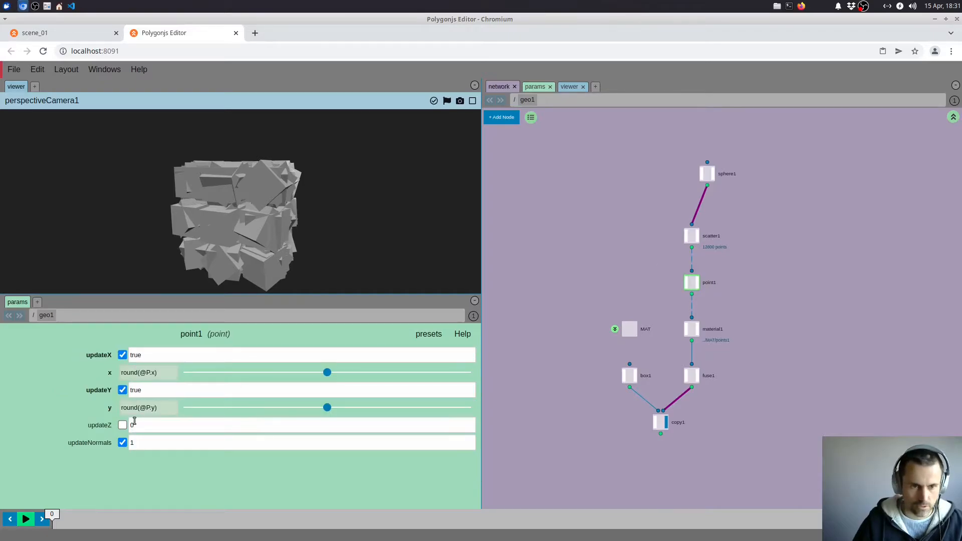
pyautogui.click(162, 410)
pyautogui.hotkey('ctrl', 'a')
pyautogui.hotkey('ctrl', 'c')
pyautogui.click(148, 442)
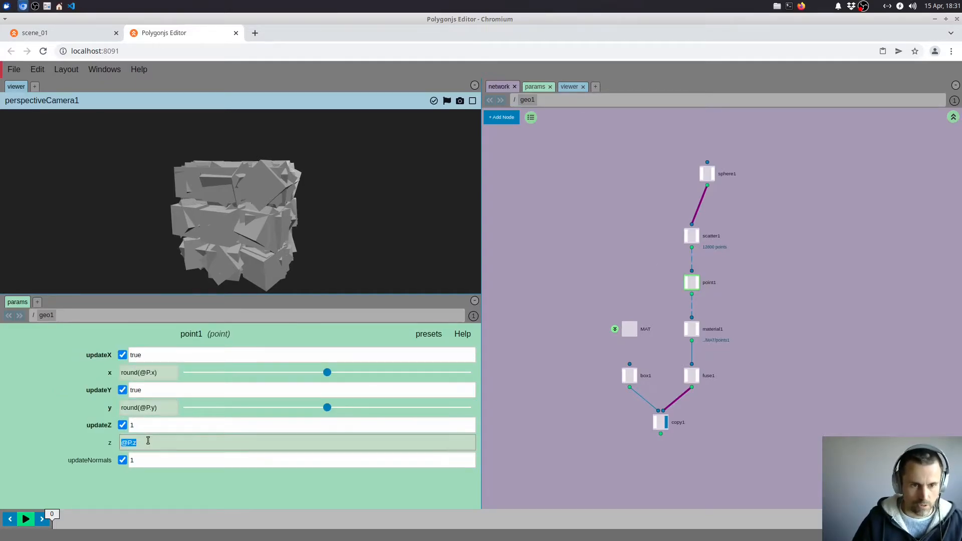
pyautogui.hotkey('ctrl', 'a')
pyautogui.hotkey('ctrl', 'v')
pyautogui.write('z')
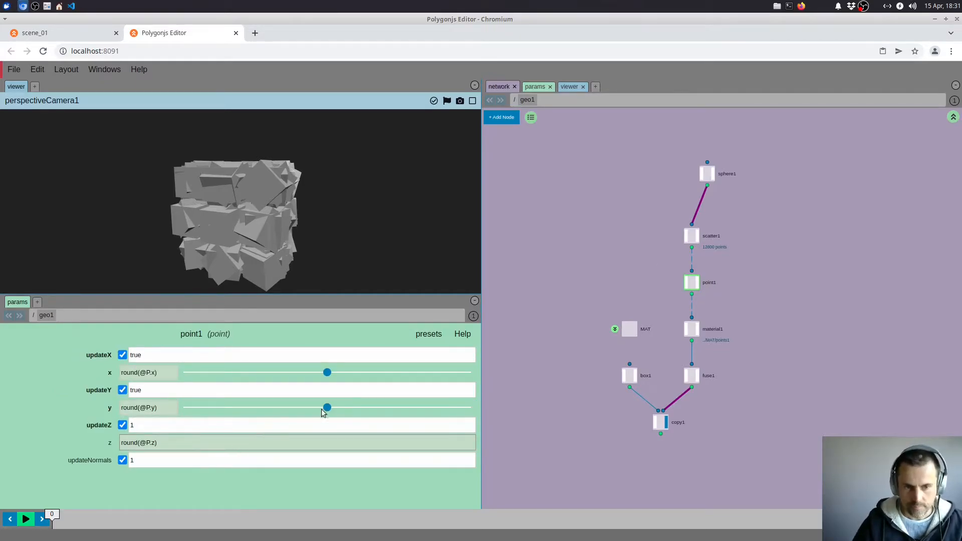
pyautogui.click(573, 286)
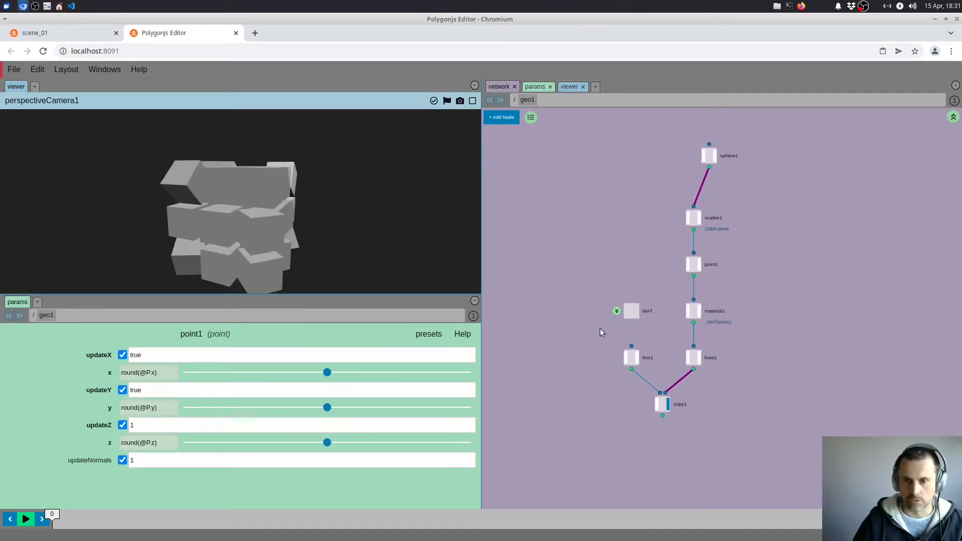
# Move box1, fuse1 and copy1 slightly down, away from material1, and select the voxelizing nodes below sphere1
pyautogui.moveTo(602, 333); pyautogui.dragTo(696, 409)
pyautogui.moveTo(693, 357); pyautogui.dragTo(694, 373)
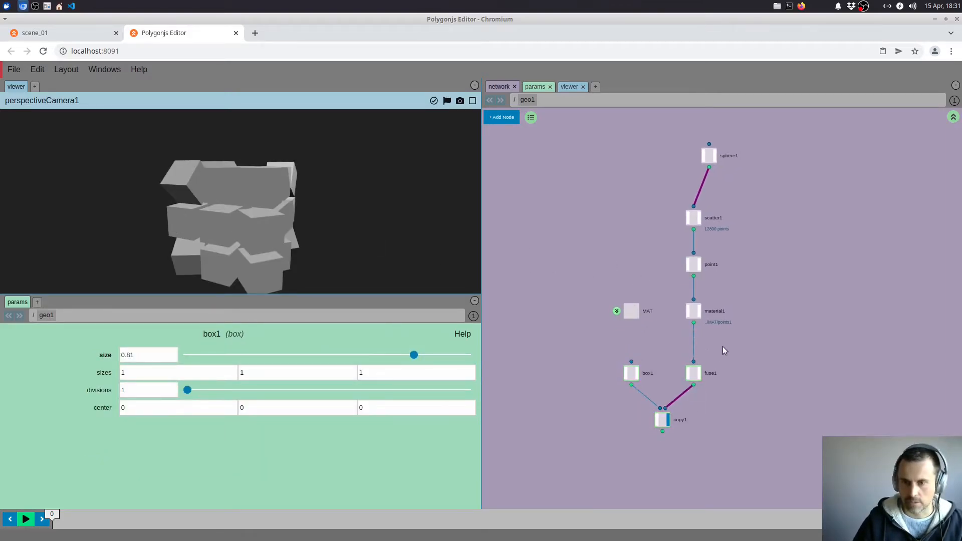
pyautogui.moveTo(230, 211); pyautogui.dragTo(258, 207)
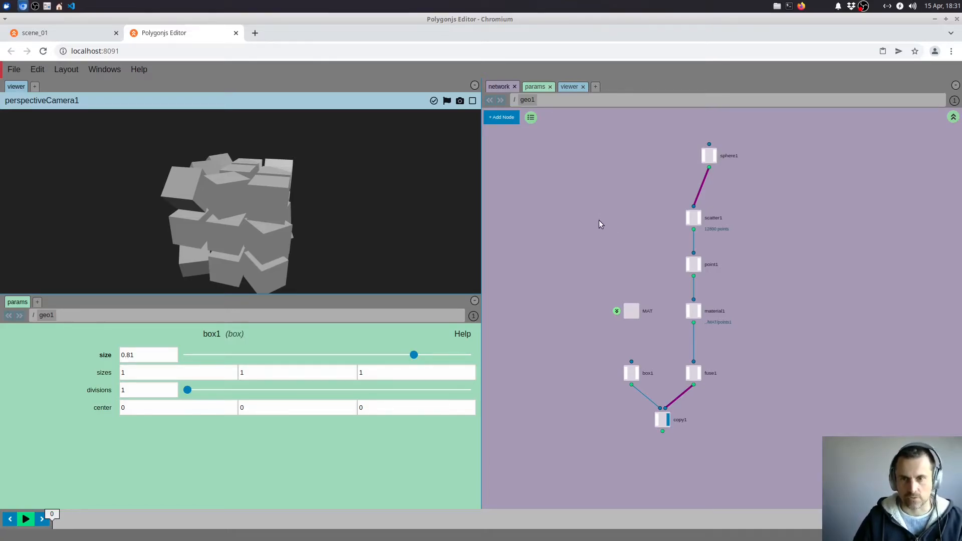
pyautogui.moveTo(587, 206); pyautogui.dragTo(713, 401)
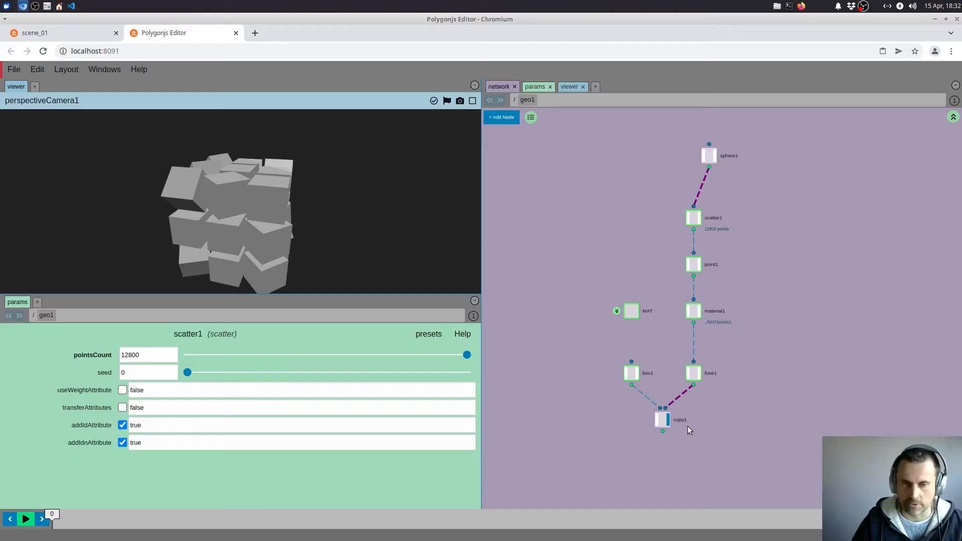
# Switch back to scene_01 and create a subnet from the selected nodes below text_Polygonjs
pyautogui.click(86, 38)
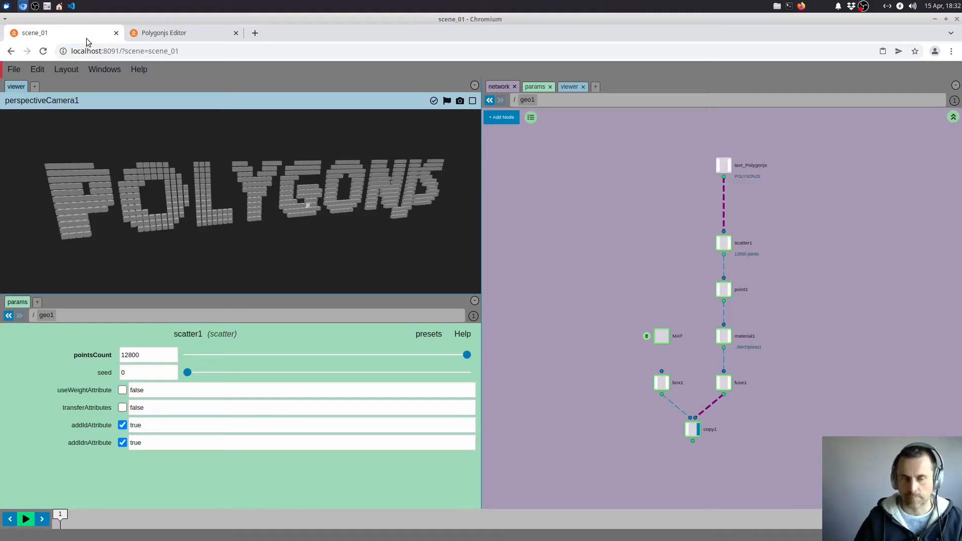
pyautogui.moveTo(639, 260); pyautogui.dragTo(604, 233, button='middle')
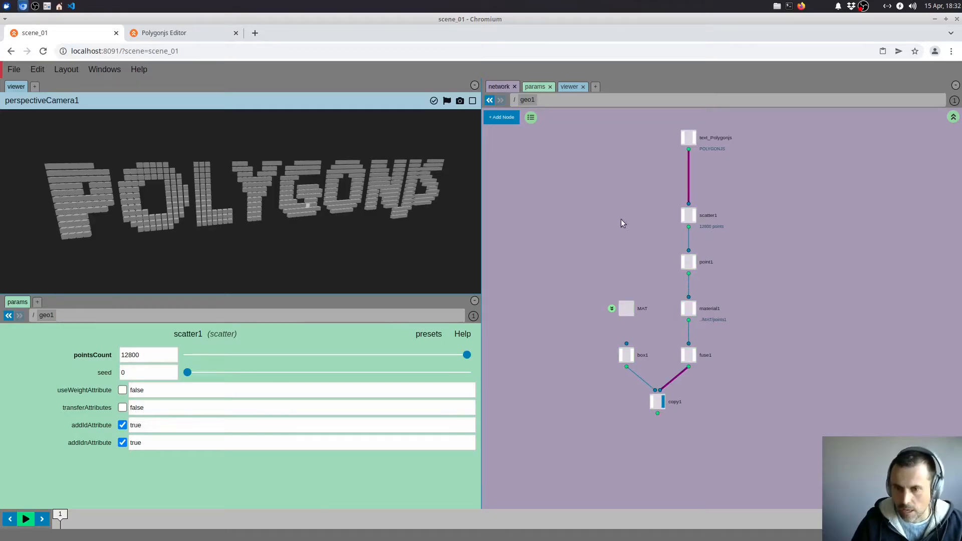
pyautogui.rightClick(655, 401)
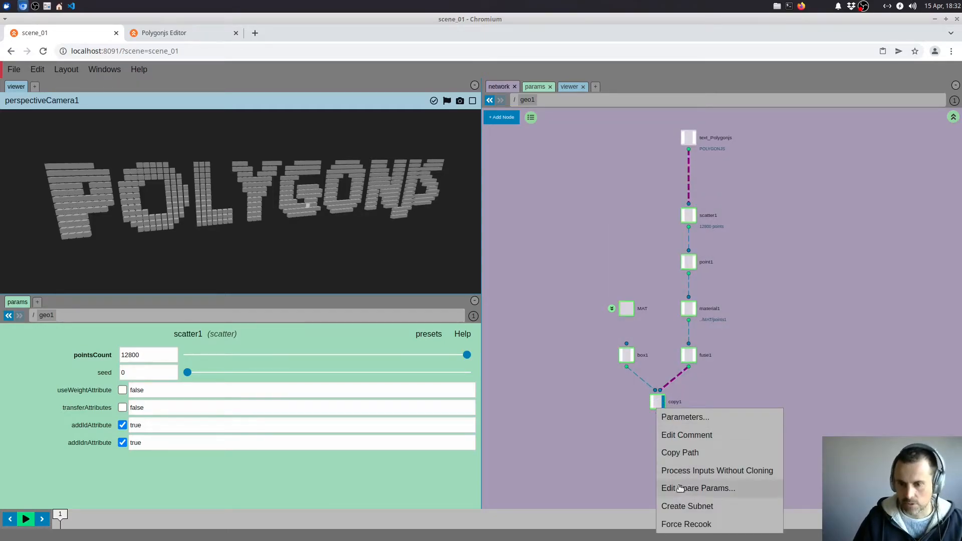
pyautogui.click(682, 507)
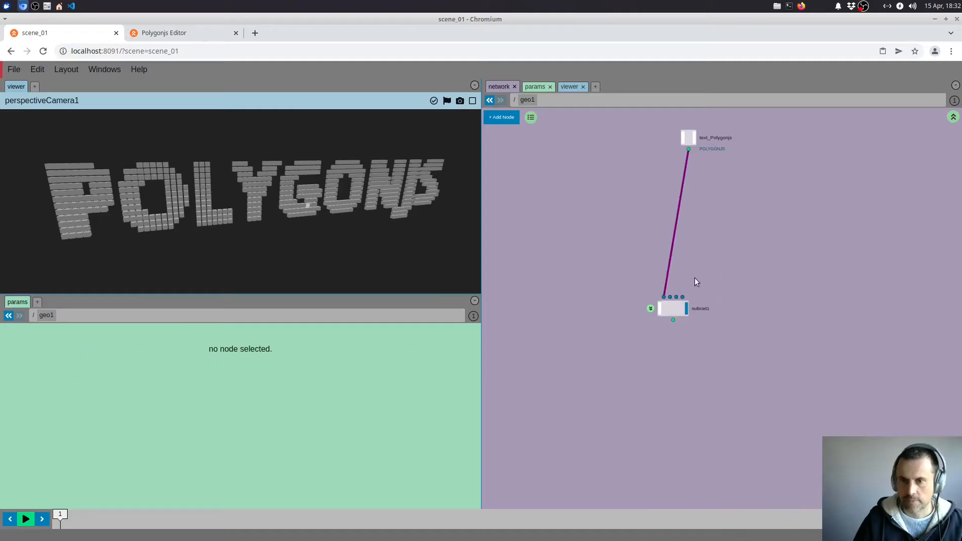
# Move subnet1 closer beneath text_Polygonjs, look inside it and return to geo1
pyautogui.moveTo(674, 303); pyautogui.dragTo(690, 214)
pyautogui.moveTo(693, 238); pyautogui.dragTo(656, 260, button='middle')
pyautogui.click(655, 252)
pyautogui.press('u')
pyautogui.moveTo(719, 223); pyautogui.dragTo(705, 240, button='middle')
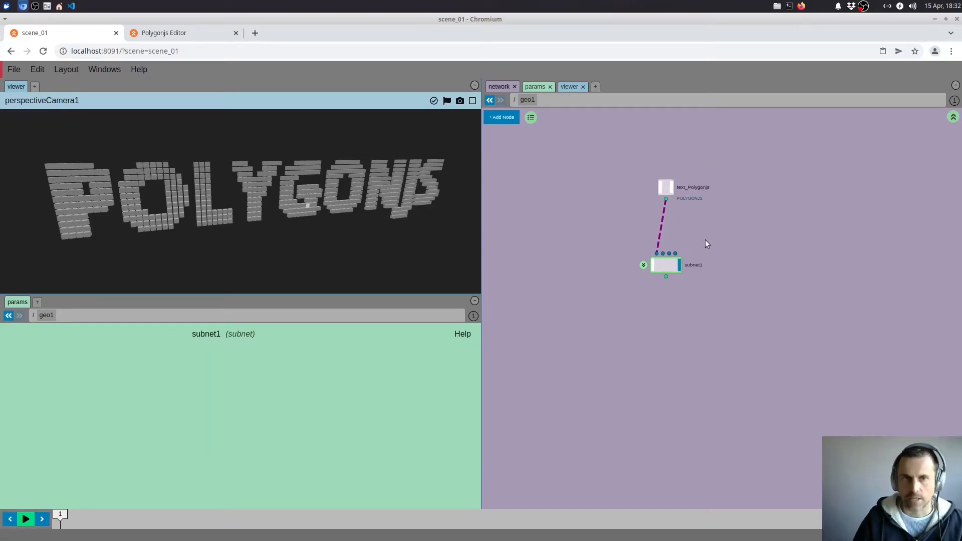
# Replace the new scene's node chain with scene_01's subnet1, connect sphere1 to its first input and inspect the subnet's contents
pyautogui.click(197, 33)
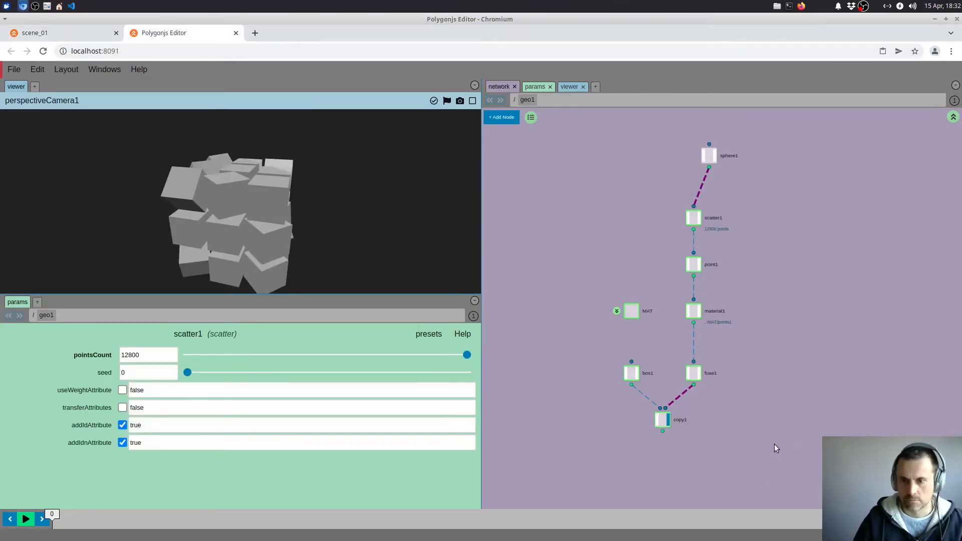
pyautogui.moveTo(724, 313); pyautogui.dragTo(710, 264)
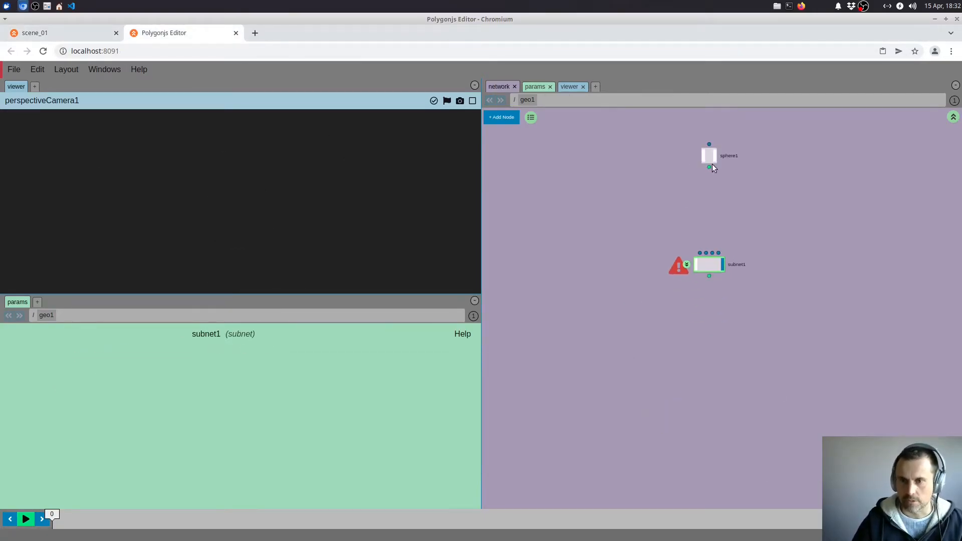
pyautogui.moveTo(710, 170); pyautogui.dragTo(700, 253)
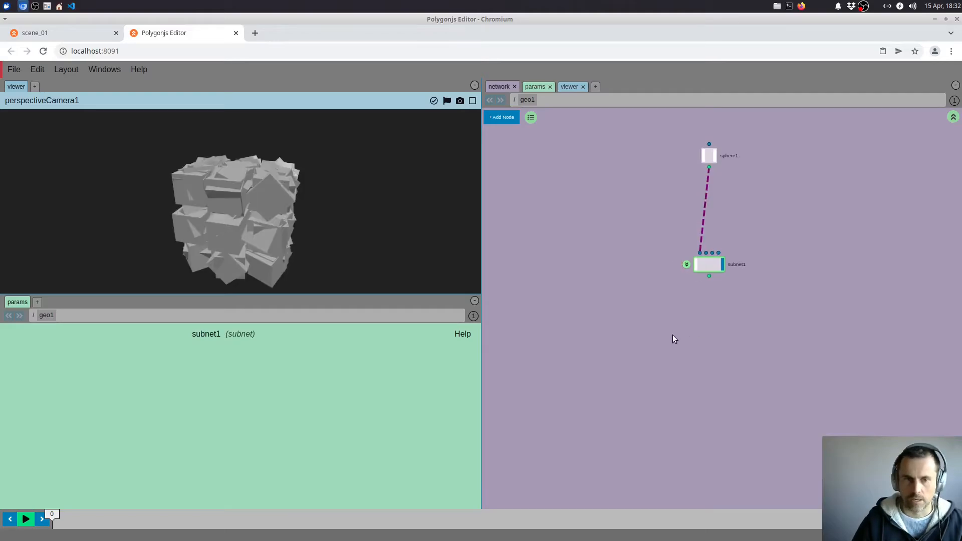
pyautogui.click(687, 265)
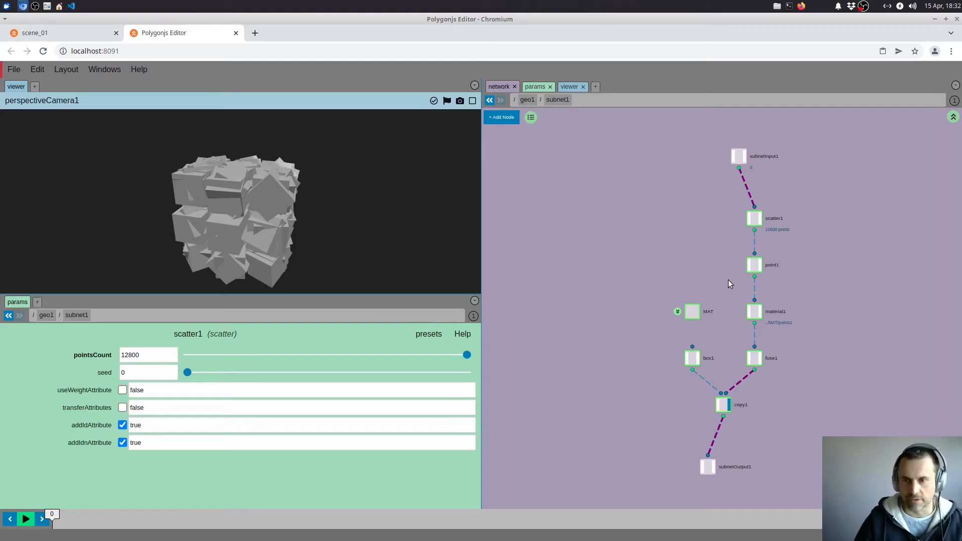
pyautogui.press('u')
# Delete subnet1 from the new scene's geo1 and switch back to scene_01
pyautogui.moveTo(709, 291); pyautogui.dragTo(741, 241)
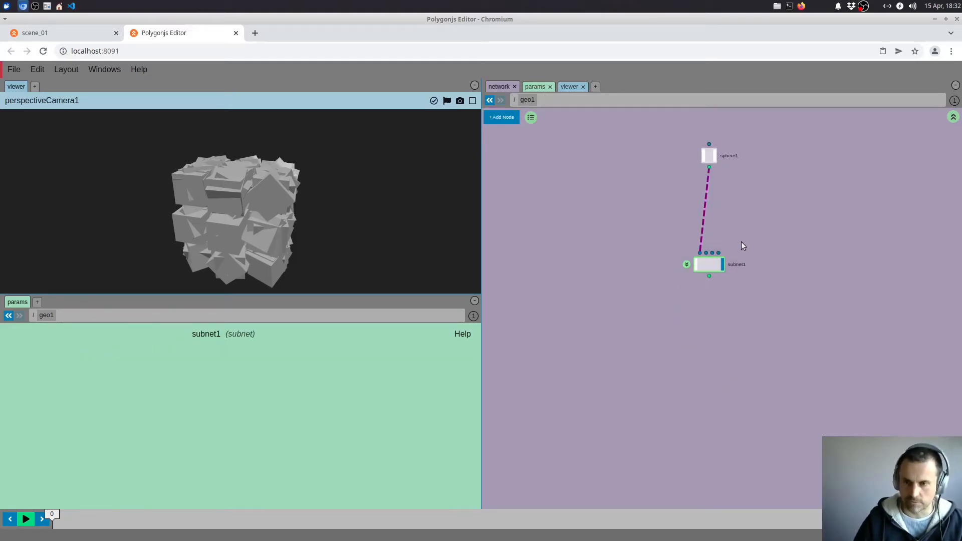
pyautogui.press('Delete')
pyautogui.click(27, 64)
pyautogui.click(75, 33)
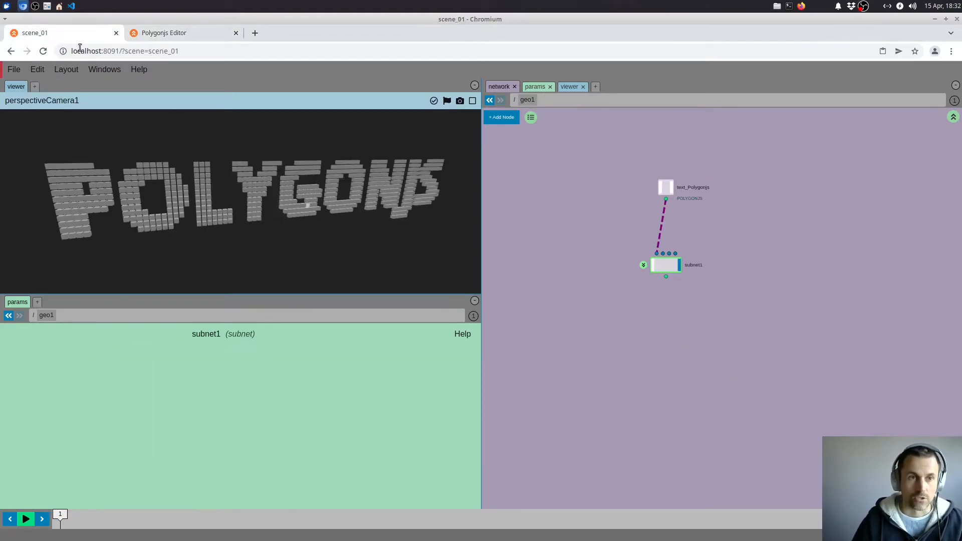
# Start creating a poly node from subnet1 and name its node type voxelize
pyautogui.moveTo(644, 325); pyautogui.dragTo(718, 232)
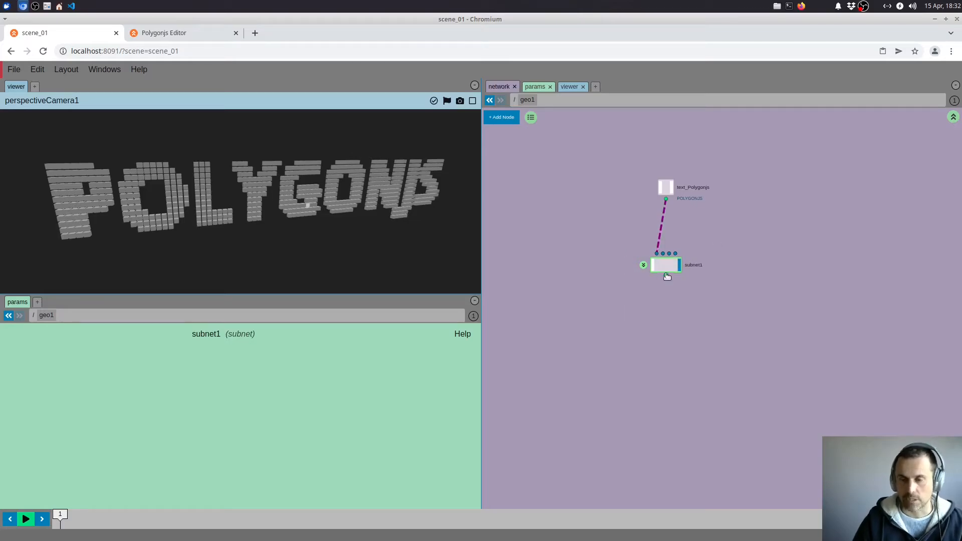
pyautogui.rightClick(682, 265)
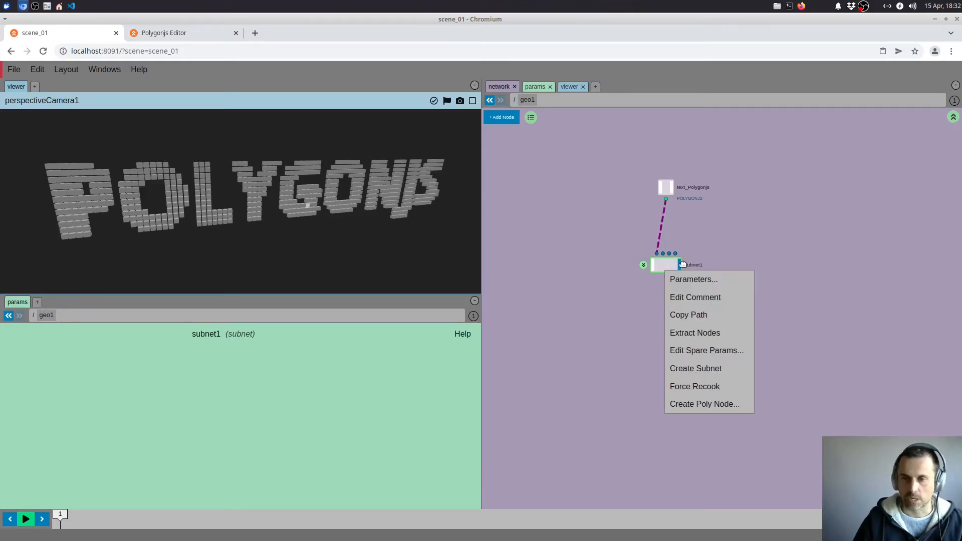
pyautogui.click(695, 405)
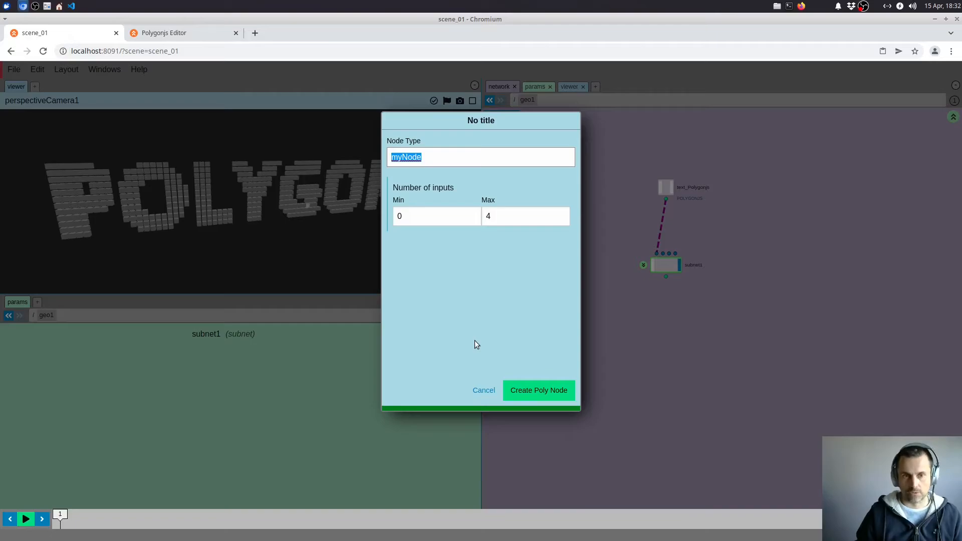
pyautogui.click(499, 156)
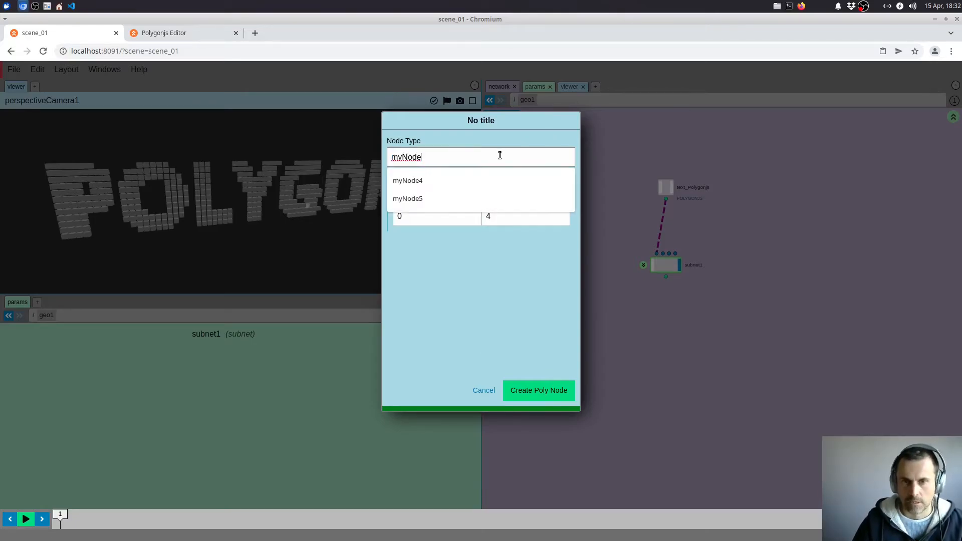
pyautogui.hotkey('ctrl', 'a')
pyautogui.write('vo')
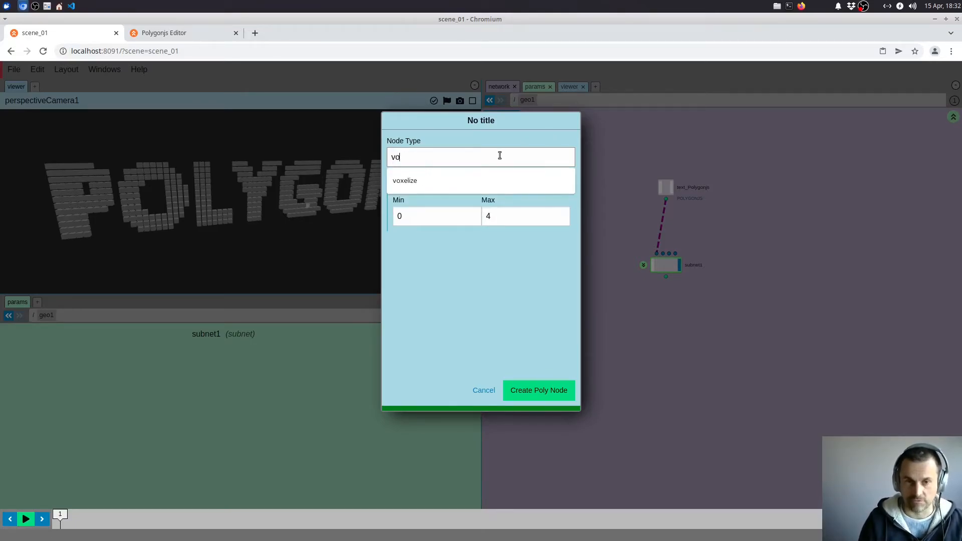
pyautogui.write('xelize')
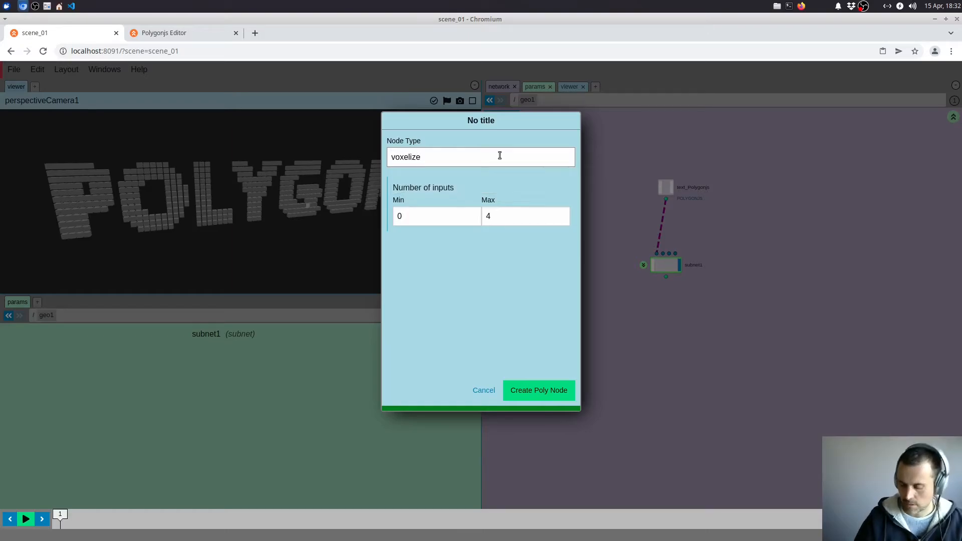
# Set the poly node's minimum and maximum number of inputs to 1, create it and dismiss its update dialog
pyautogui.click(425, 218)
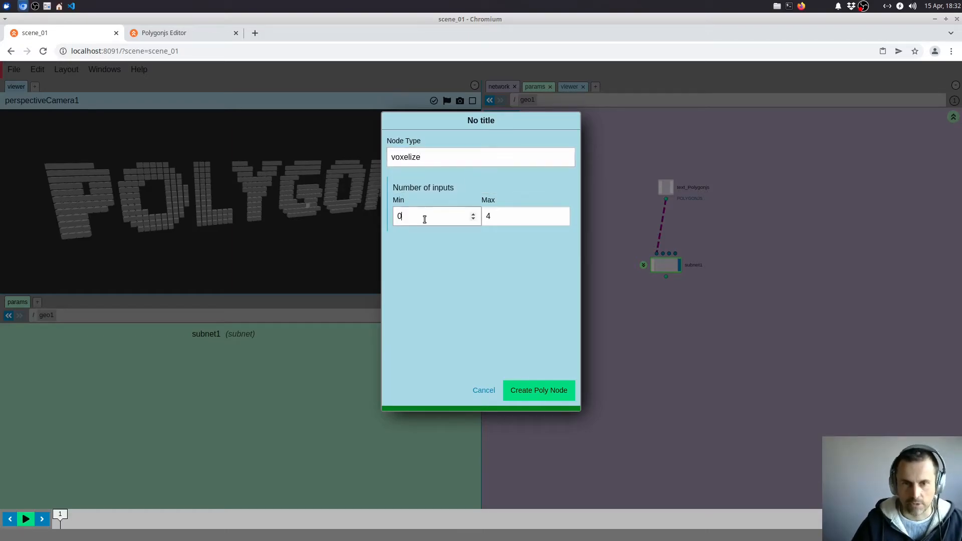
pyautogui.press('BackSpace')
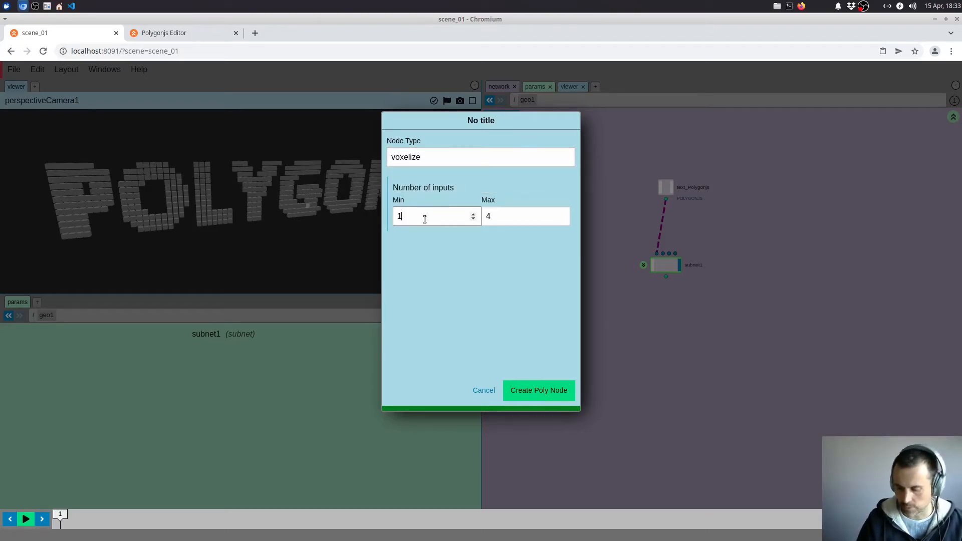
pyautogui.doubleClick(532, 217)
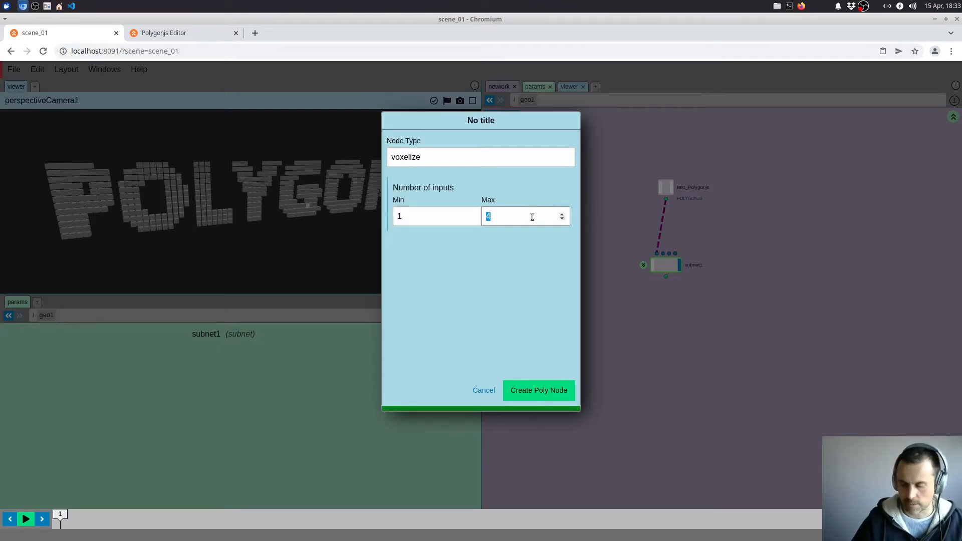
pyautogui.write('1')
pyautogui.click(528, 393)
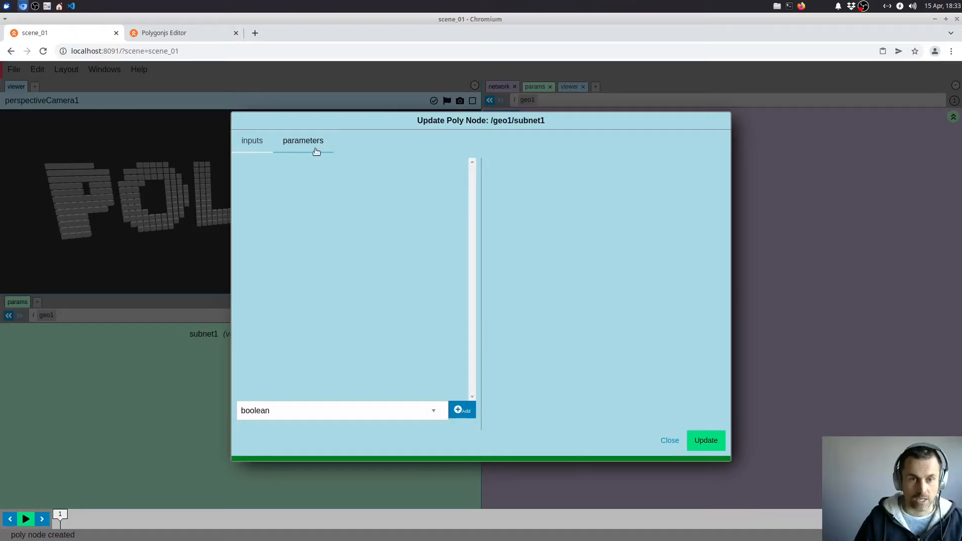
pyautogui.click(669, 441)
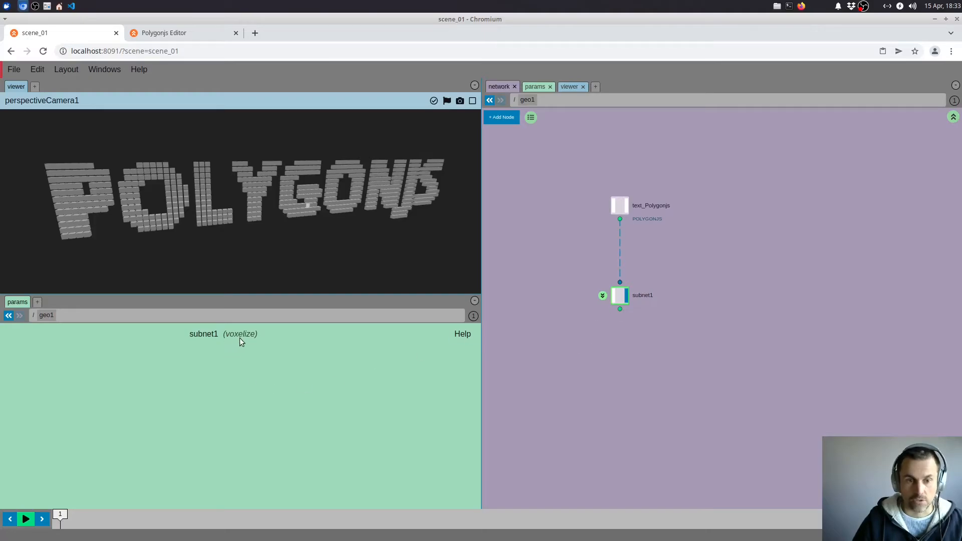
# Add a voxelize node to geo1 beside subnet1
pyautogui.moveTo(633, 351); pyautogui.dragTo(648, 336, button='middle')
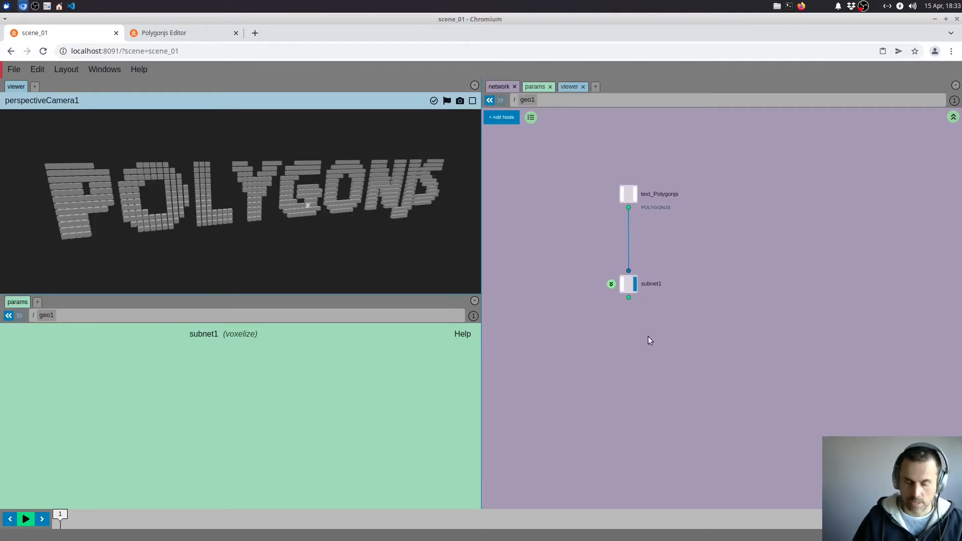
pyautogui.press('Tab')
pyautogui.write('voxelize')
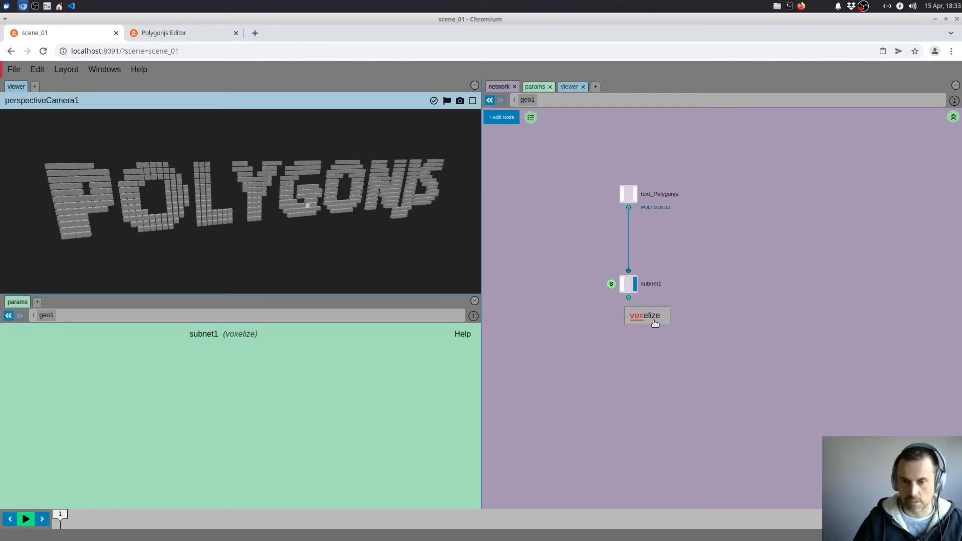
pyautogui.press('Return')
# Add a sphere node above voxelize1, connect it to voxelize1's input and display the voxelized sphere
pyautogui.moveTo(703, 232); pyautogui.dragTo(691, 251, button='middle')
pyautogui.press('Tab')
pyautogui.write('sp')
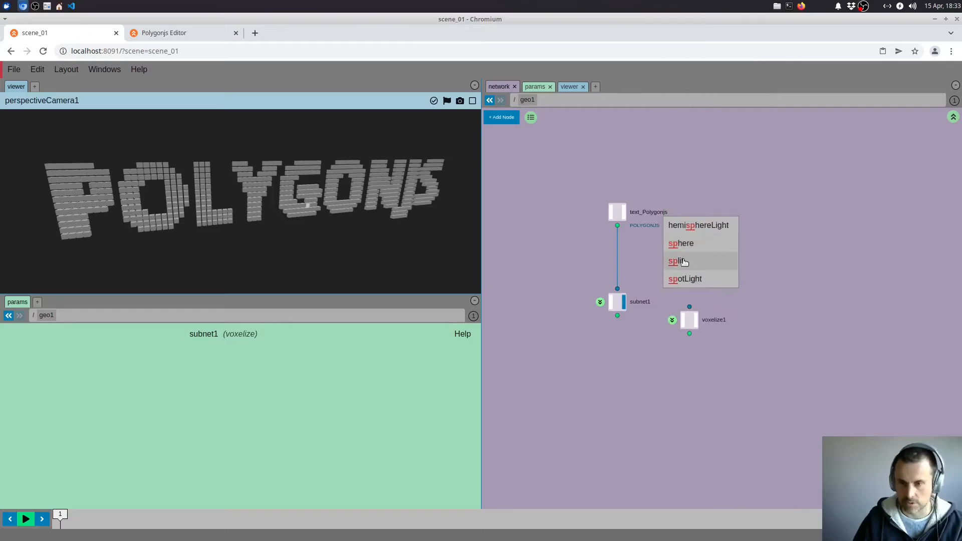
pyautogui.click(696, 239)
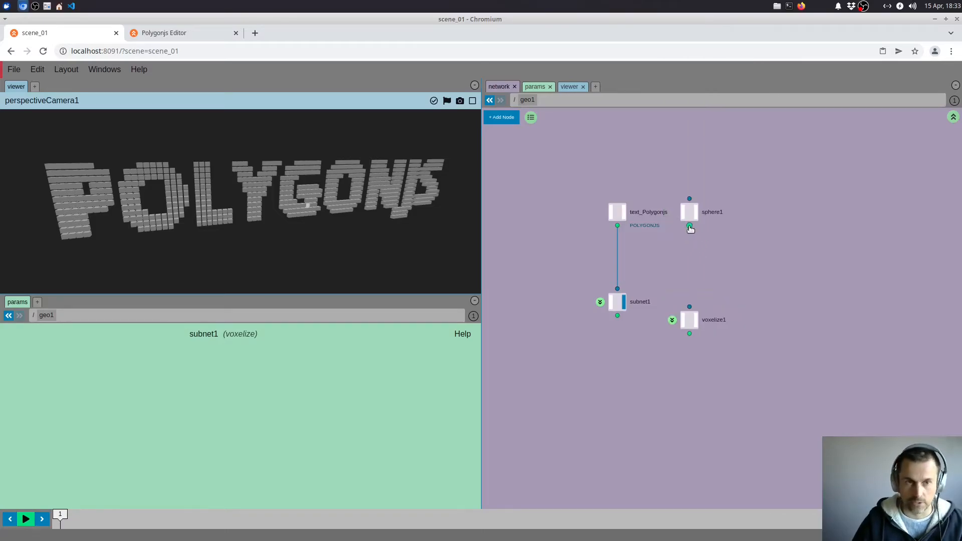
pyautogui.moveTo(690, 227); pyautogui.dragTo(688, 306)
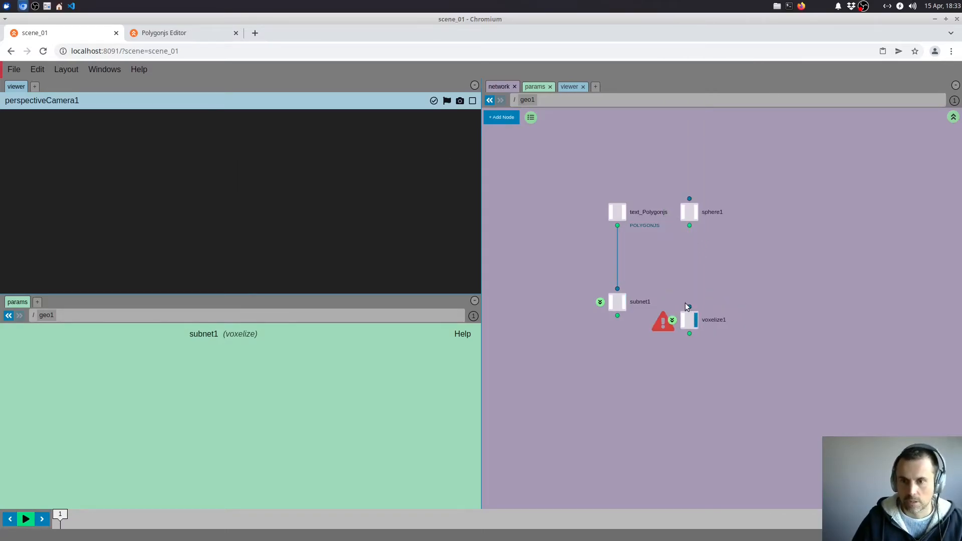
pyautogui.click(689, 306)
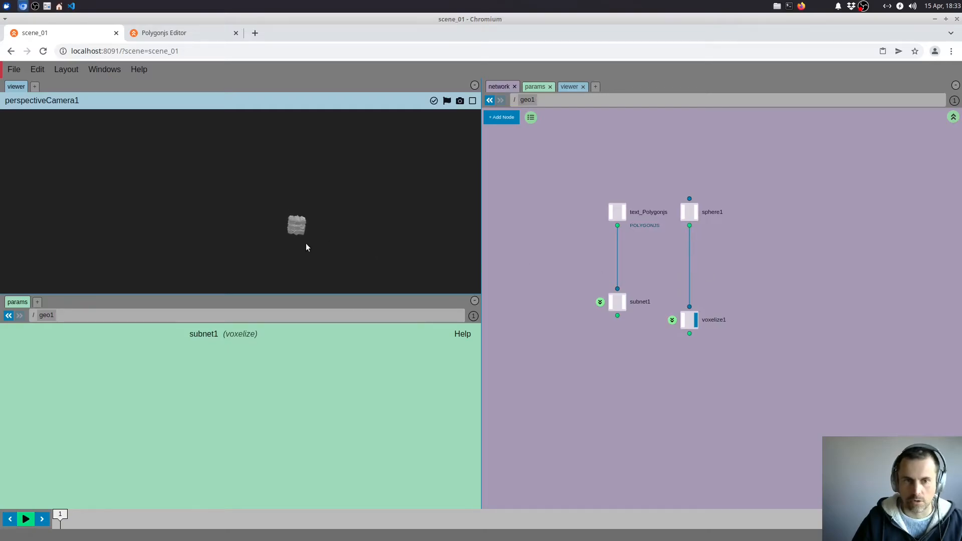
pyautogui.scroll(10, 321, 246)
pyautogui.moveTo(341, 247); pyautogui.dragTo(285, 195, button='right')
pyautogui.moveTo(286, 195); pyautogui.dragTo(275, 223)
pyautogui.scroll(4, 278, 221)
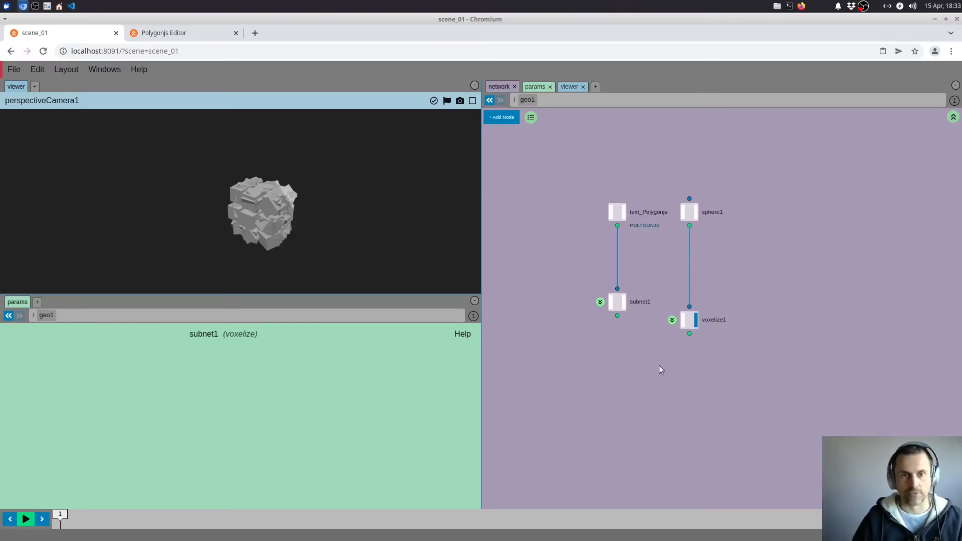
# Switch to the unsaved Polygonjs Editor scene, reload it and delete all the nodes in geo1
pyautogui.click(189, 32)
pyautogui.moveTo(721, 215); pyautogui.dragTo(700, 280, button='middle')
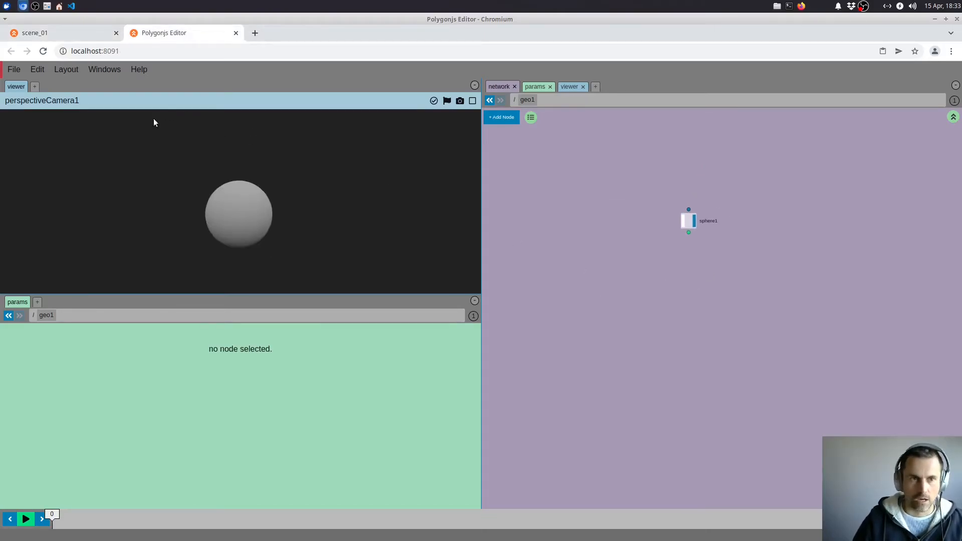
pyautogui.click(43, 51)
pyautogui.click(566, 113)
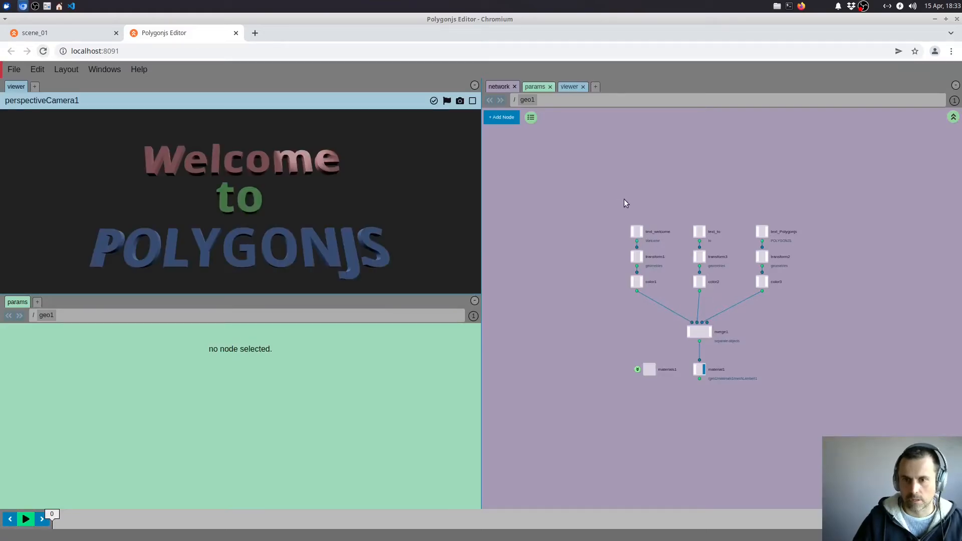
pyautogui.moveTo(625, 200); pyautogui.dragTo(816, 384)
pyautogui.press('Delete')
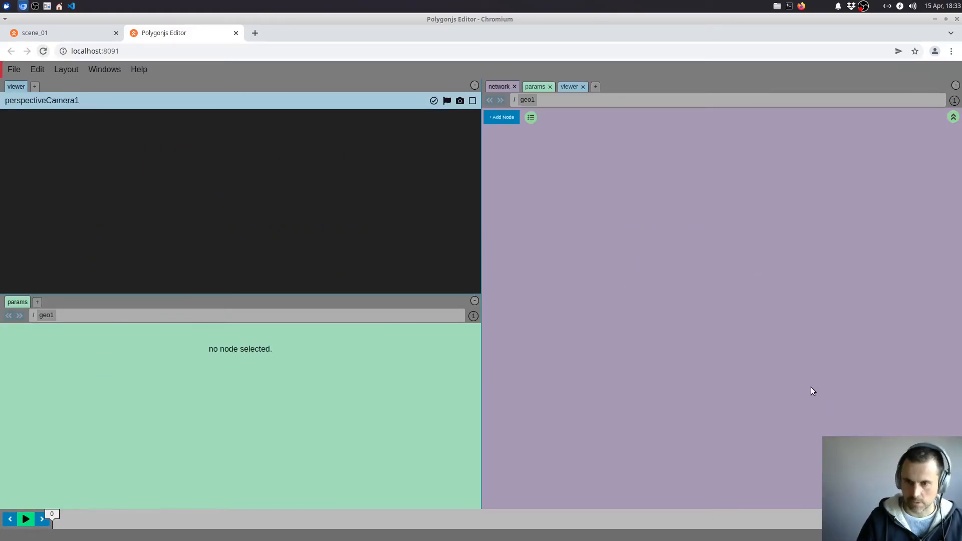
# Add a sphere and a voxelize node to the emptied geo1, connect sphere1 to voxelize1 and display voxelize1
pyautogui.press('Tab')
pyautogui.write('sp')
pyautogui.click(805, 385)
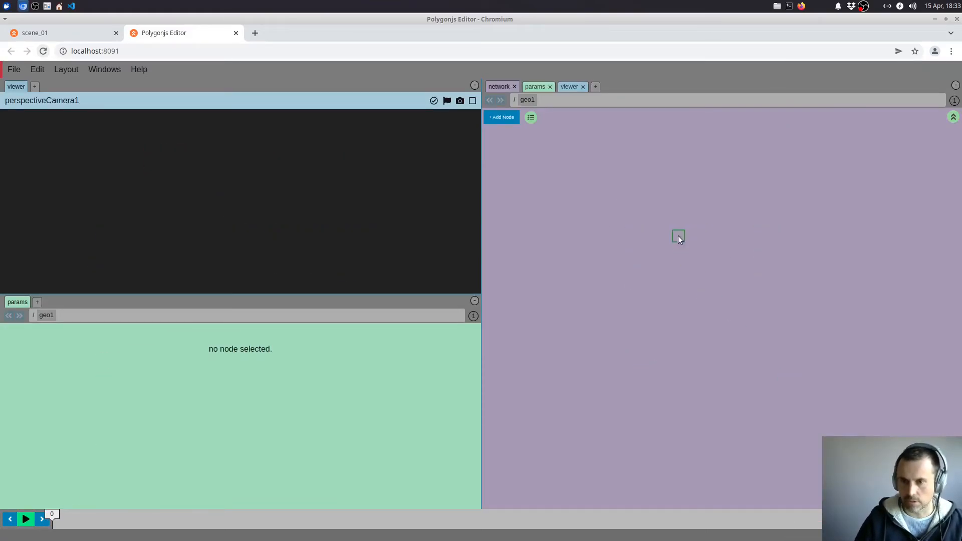
pyautogui.press('Tab')
pyautogui.write('v')
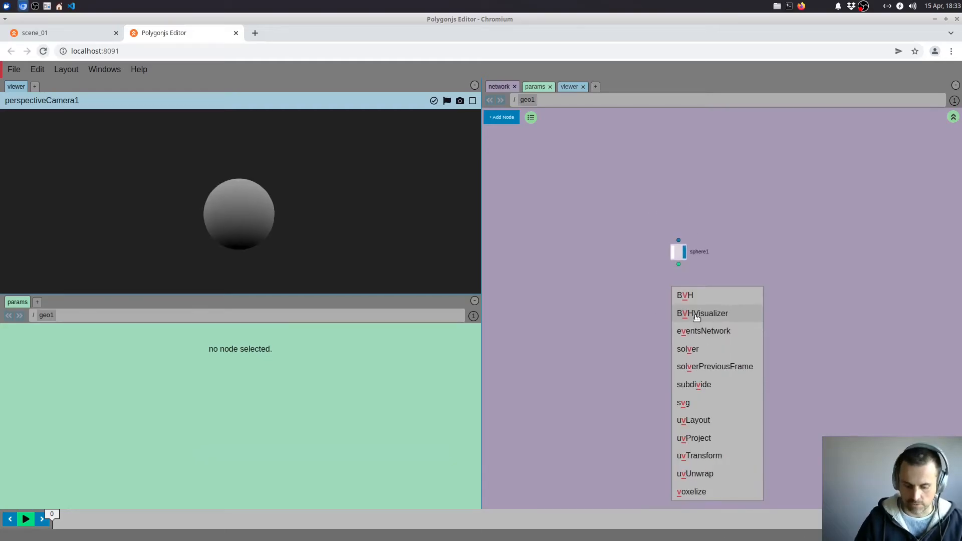
pyautogui.write('ox')
pyautogui.click(693, 300)
pyautogui.moveTo(679, 265); pyautogui.dragTo(678, 289)
pyautogui.click(685, 300)
pyautogui.moveTo(311, 222); pyautogui.dragTo(284, 237)
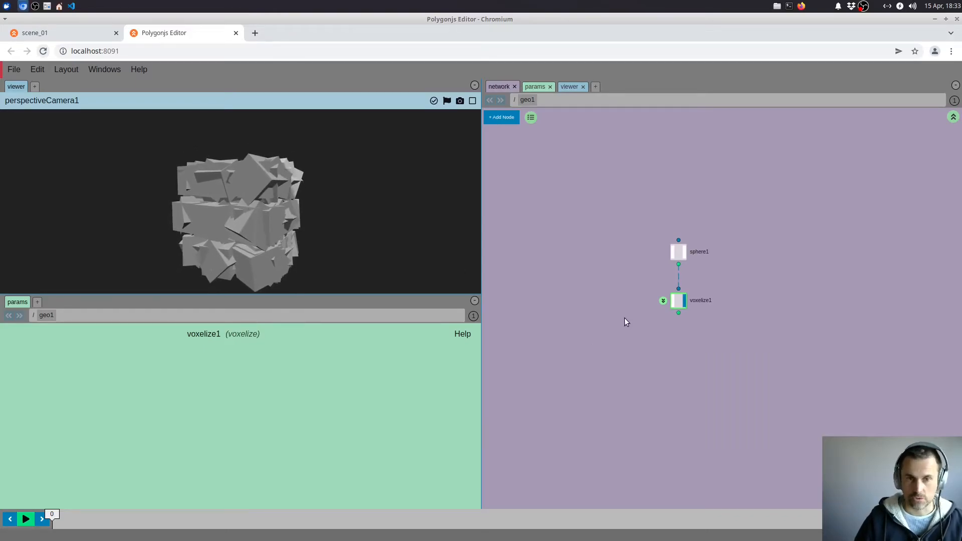
# Save the scene as scene_02
pyautogui.hotkey('ctrl', 's')
pyautogui.write('scene')
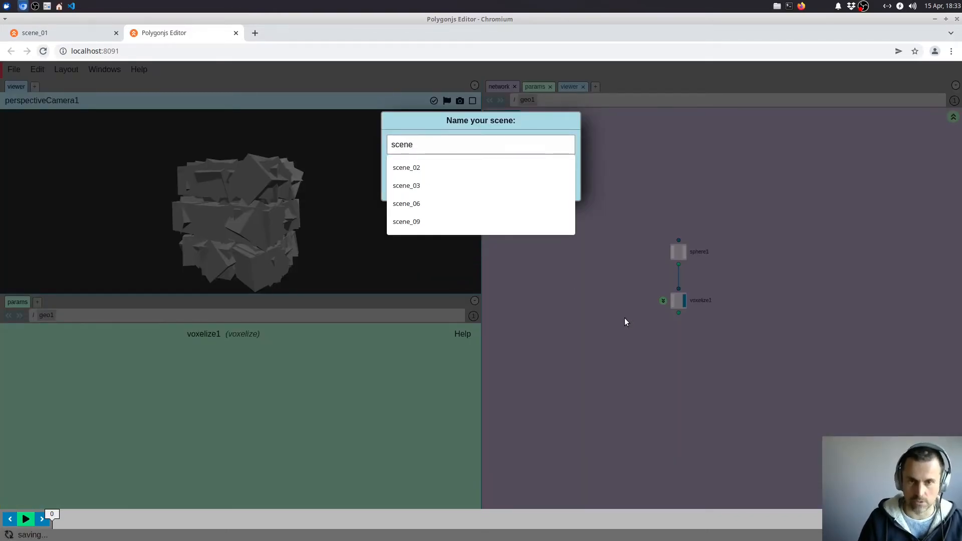
pyautogui.write('_02')
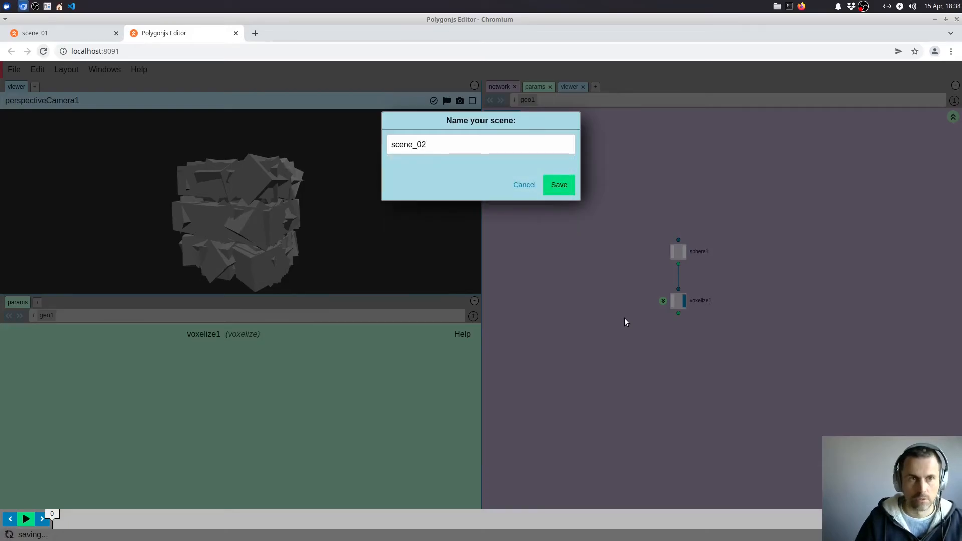
pyautogui.press('Return')
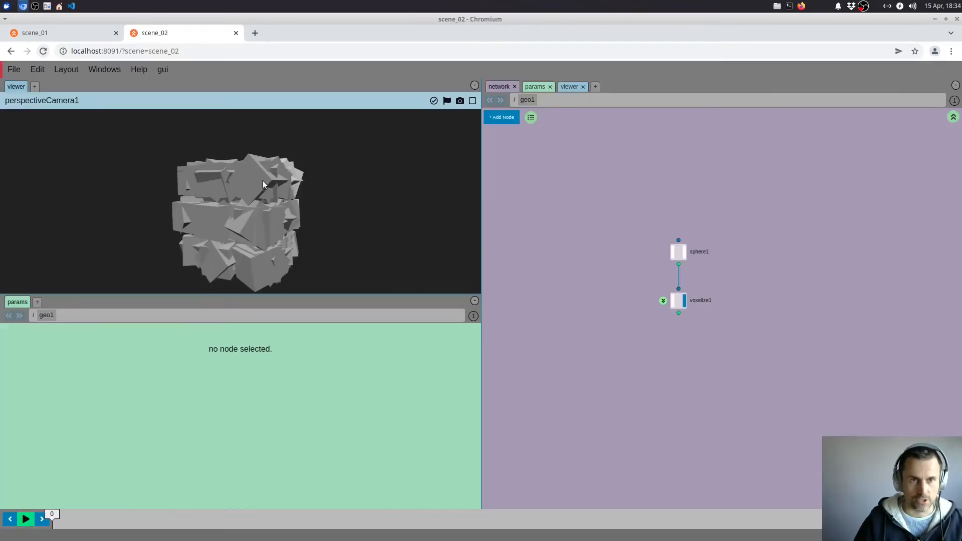
pyautogui.moveTo(263, 184)
pyautogui.mouseDown()
pyautogui.moveTo(243, 209)
pyautogui.moveTo(245, 184)
pyautogui.mouseUp()
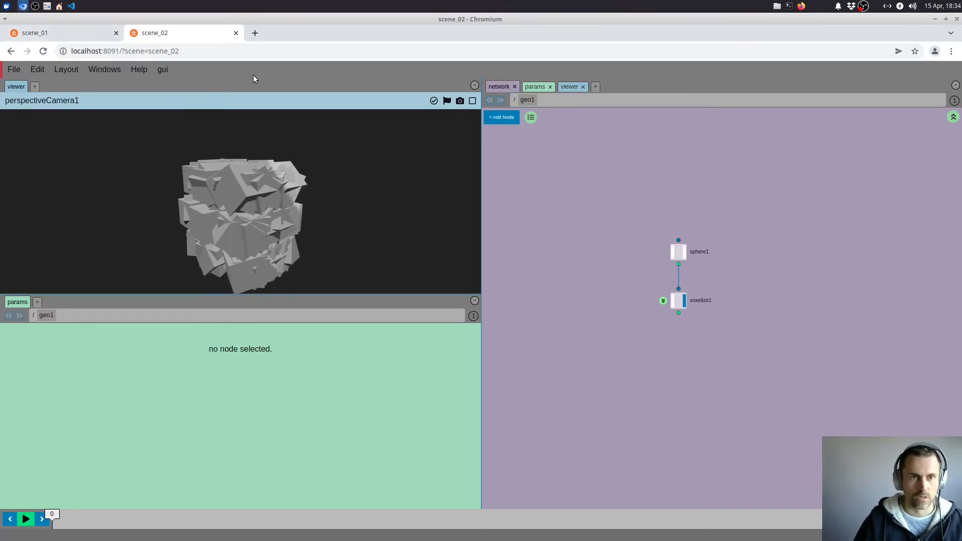
# Enter voxelize1 and enable updateZ on its point1 node
pyautogui.click(668, 298)
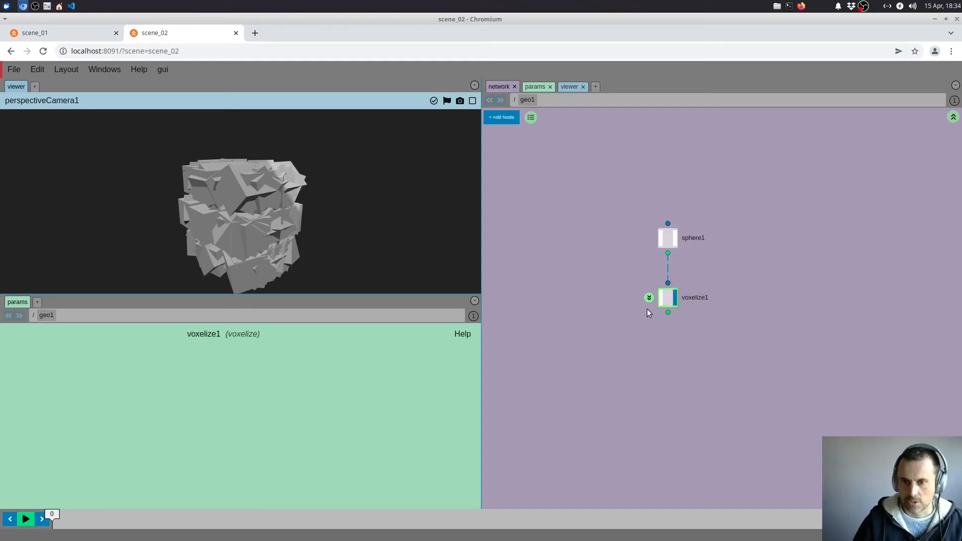
pyautogui.click(649, 297)
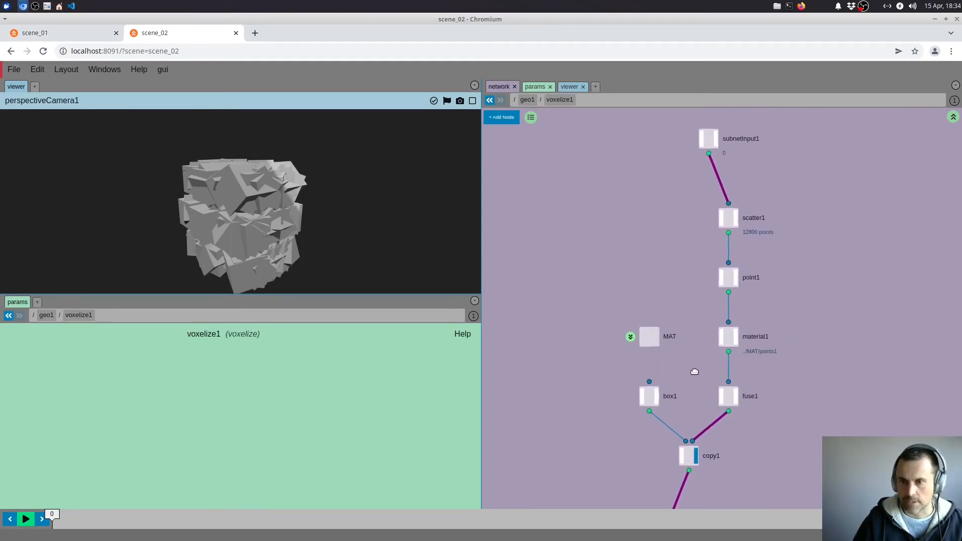
pyautogui.click(726, 274)
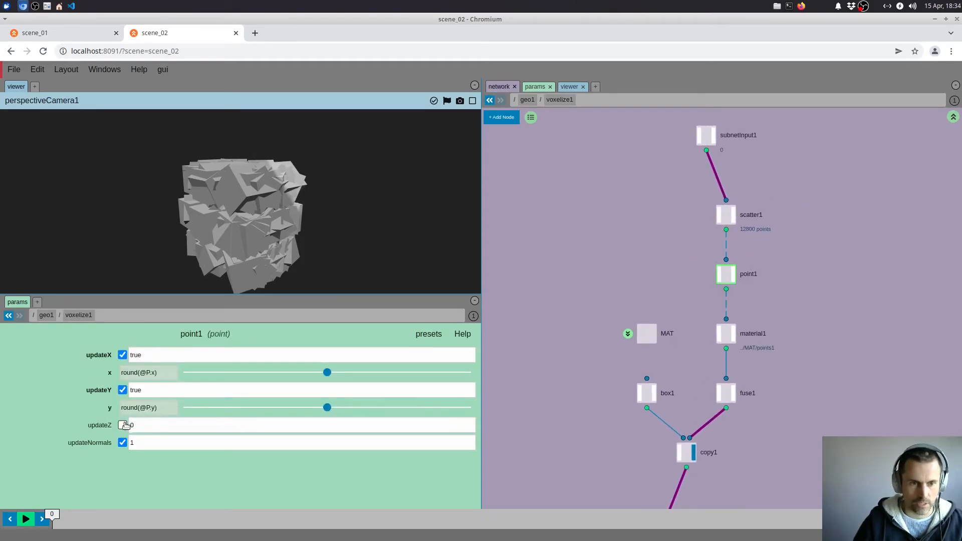
pyautogui.click(122, 425)
# Set point1's z expression to round(@P.z), reusing the y expression
pyautogui.click(160, 408)
pyautogui.hotkey('ctrl', 'c')
pyautogui.click(147, 443)
pyautogui.hotkey('ctrl', 'a')
pyautogui.hotkey('ctrl', 'v')
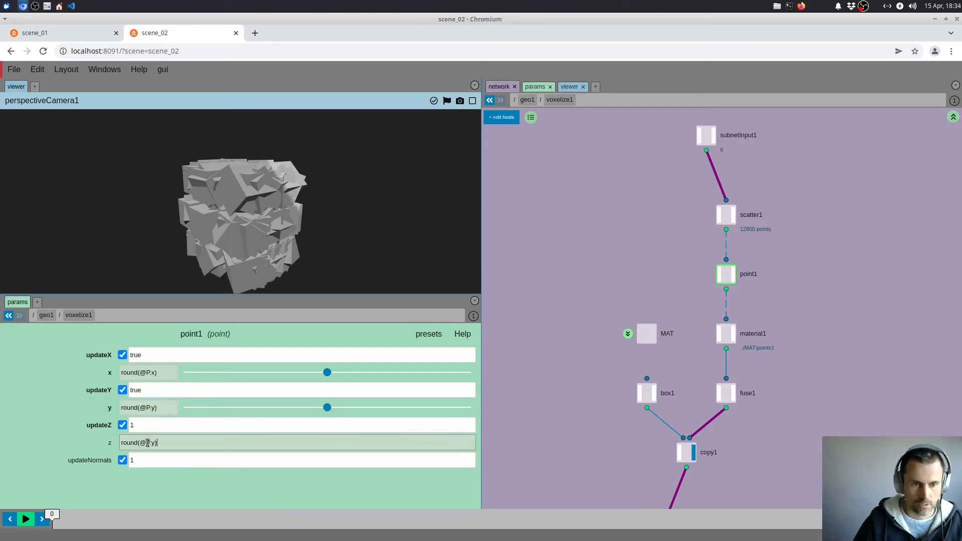
pyautogui.press('Left')
pyautogui.press('BackSpace')
pyautogui.write('z')
pyautogui.click(587, 279)
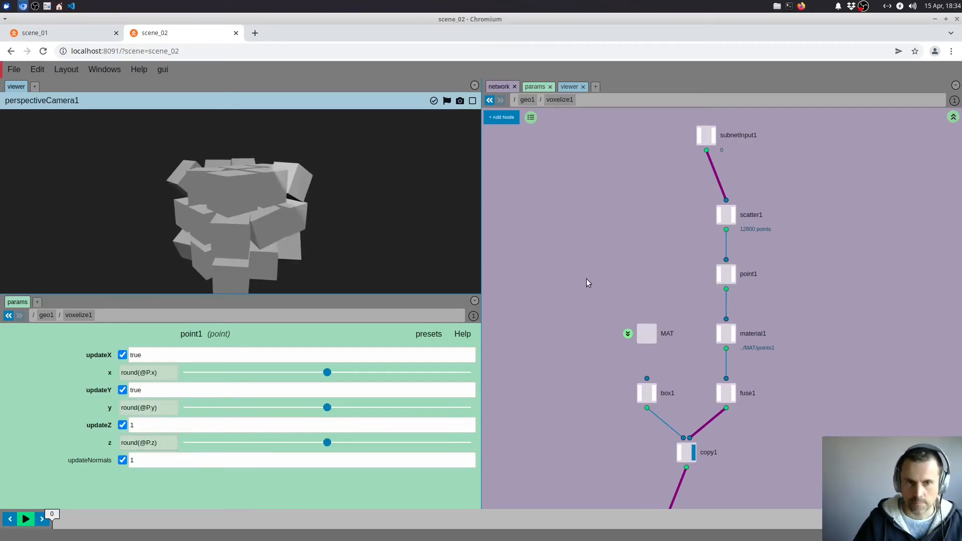
pyautogui.moveTo(315, 214); pyautogui.dragTo(268, 231)
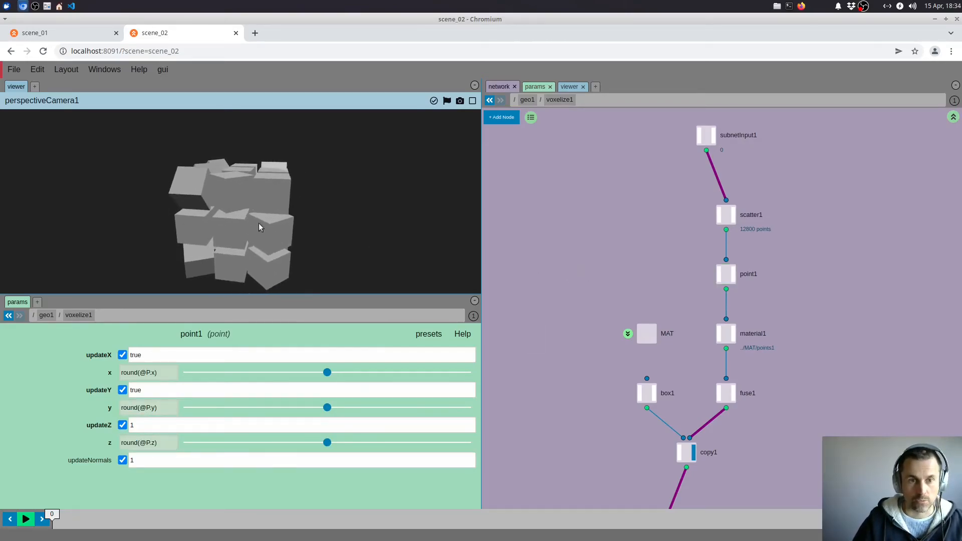
# Move fuse1 closer to material1 and shift box1, copy1 and subnetOutput1 down to make room below fuse1
pyautogui.moveTo(588, 389); pyautogui.dragTo(598, 288, button='middle')
pyautogui.moveTo(578, 291); pyautogui.dragTo(820, 461)
pyautogui.click(755, 326)
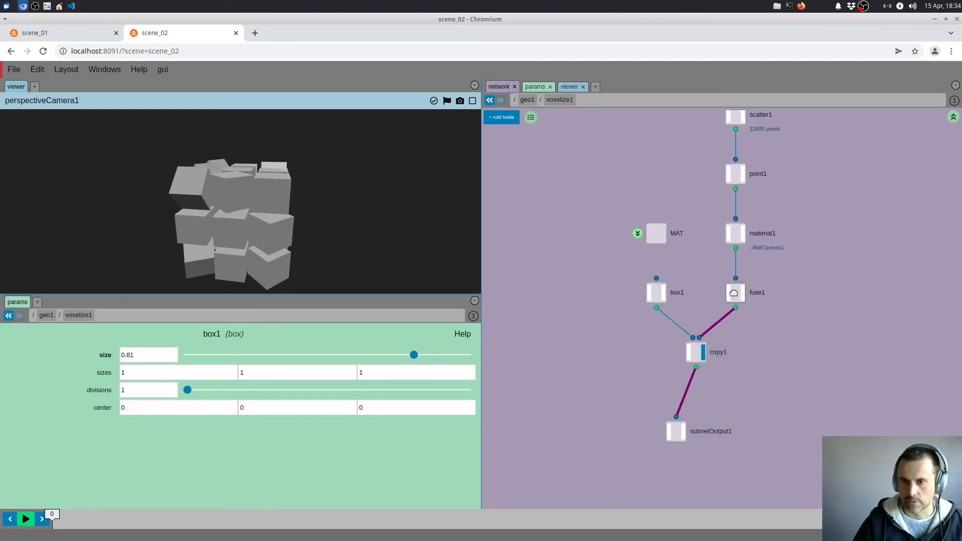
pyautogui.moveTo(735, 293); pyautogui.dragTo(736, 274)
pyautogui.moveTo(559, 291); pyautogui.dragTo(695, 433)
pyautogui.moveTo(695, 358); pyautogui.dragTo(698, 427)
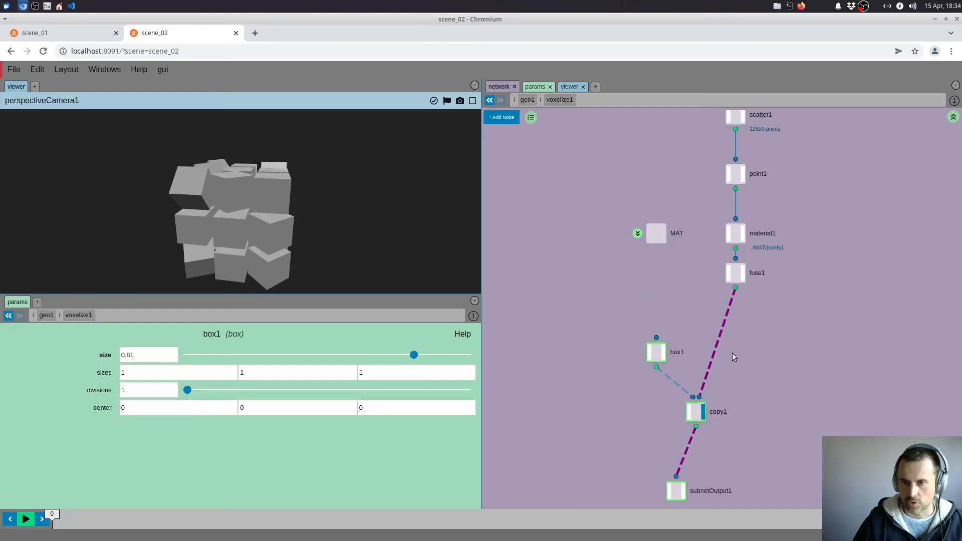
pyautogui.click(733, 353)
# Check fuse1's point attributes and insert an attribDelete node between fuse1 and copy1 that deletes the vertex attribute normal
pyautogui.middleClick(734, 277)
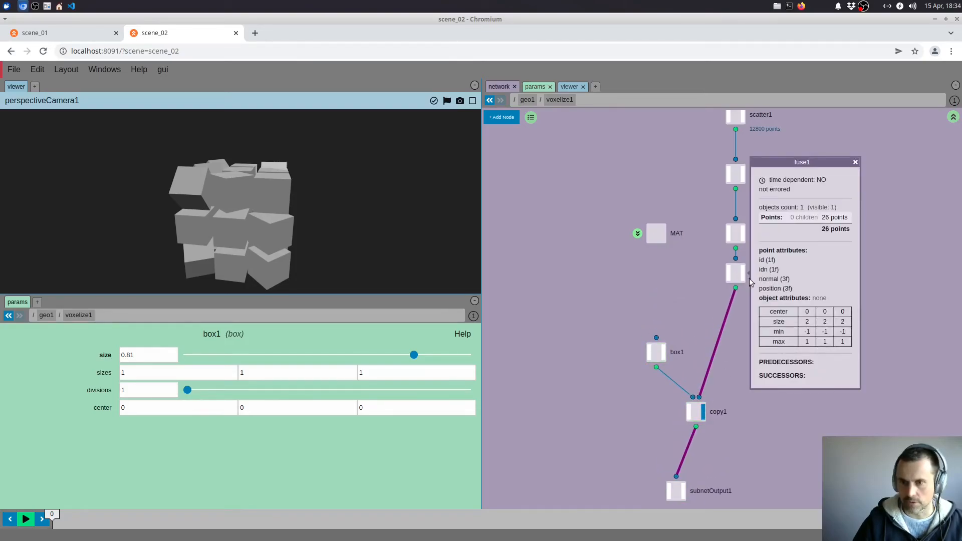
pyautogui.moveTo(733, 315); pyautogui.dragTo(728, 322, button='middle')
pyautogui.press('Tab')
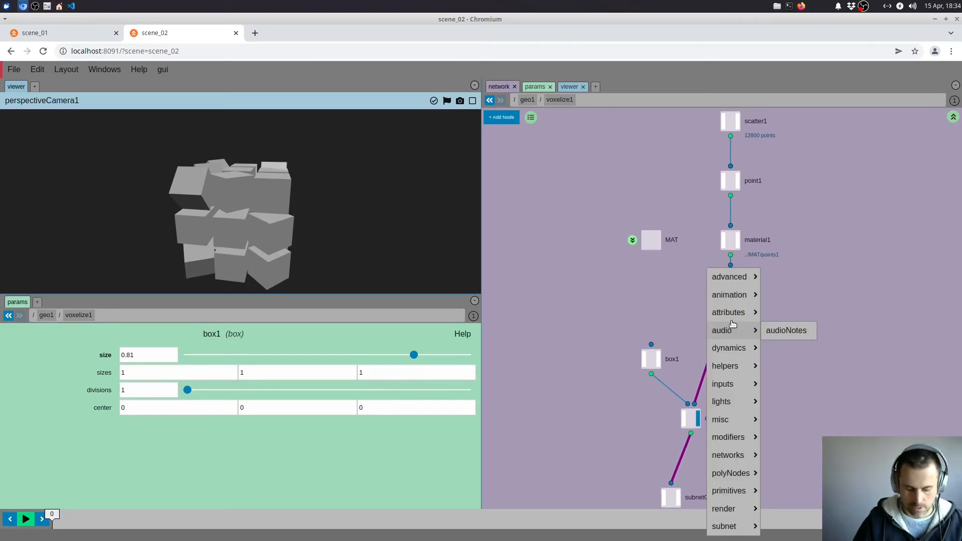
pyautogui.write('del')
pyautogui.click(732, 303)
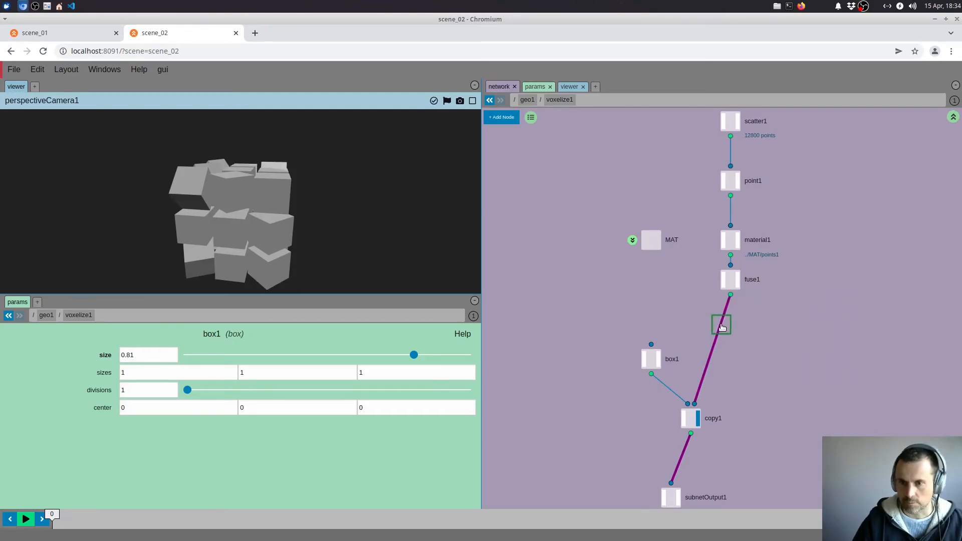
pyautogui.click(730, 338)
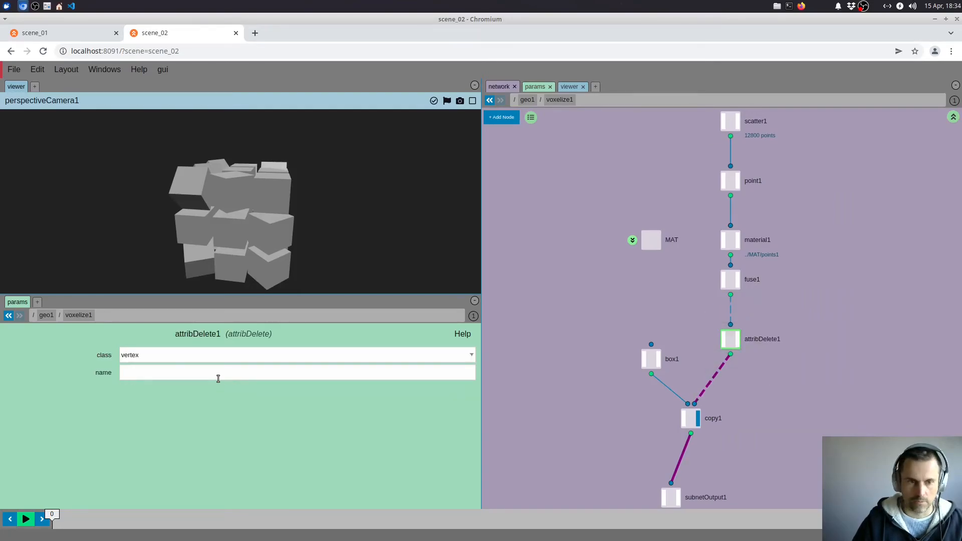
pyautogui.click(218, 376)
pyautogui.write('normal')
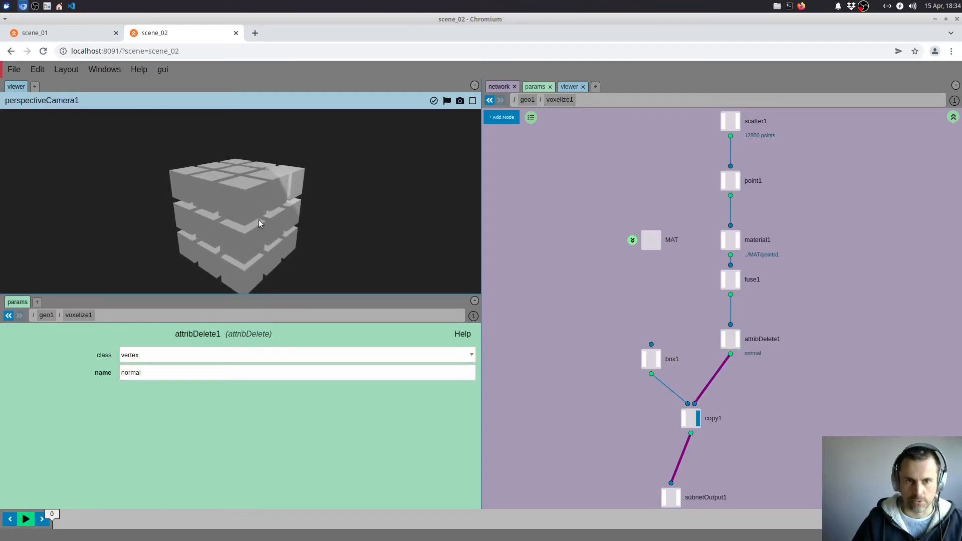
# Return to geo1 and update the voxelize poly node definition from voxelize1, keeping its inputs and parameters as they are
pyautogui.scroll(-3, 588, 316)
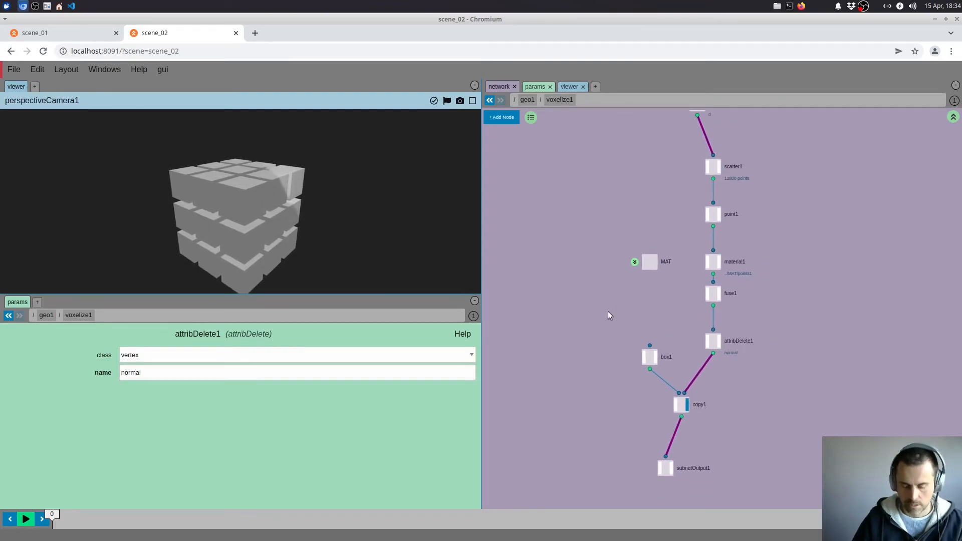
pyautogui.press('u')
pyautogui.moveTo(624, 351); pyautogui.dragTo(703, 286)
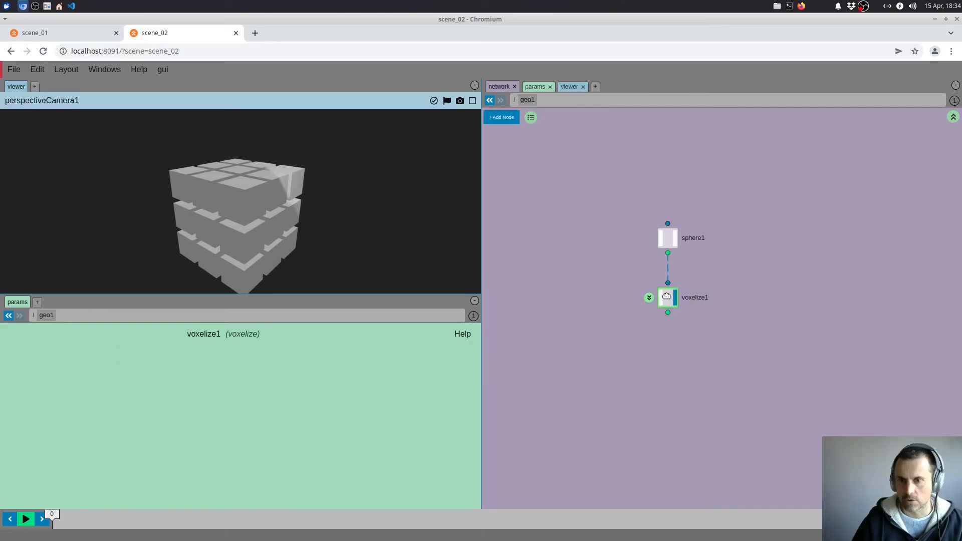
pyautogui.rightClick(668, 301)
pyautogui.click(699, 420)
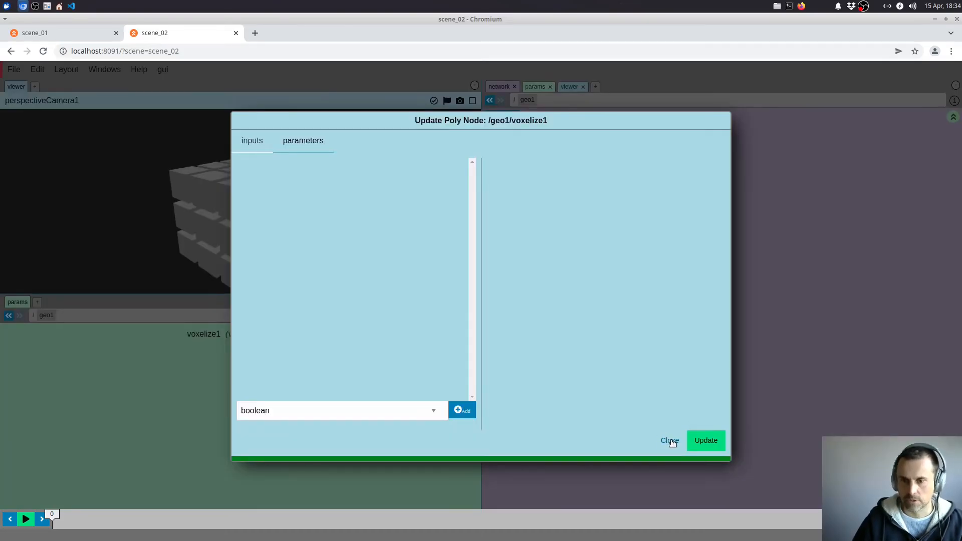
pyautogui.click(706, 441)
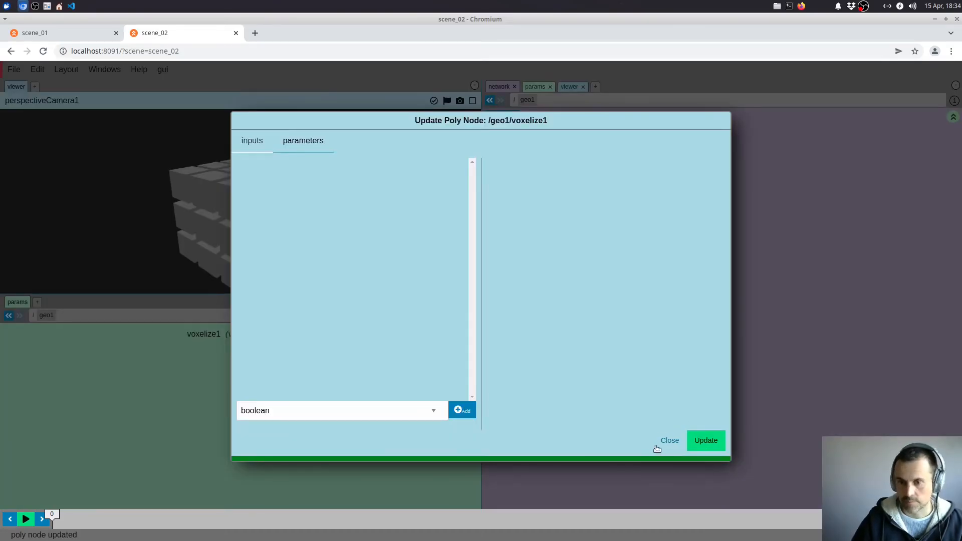
pyautogui.click(669, 441)
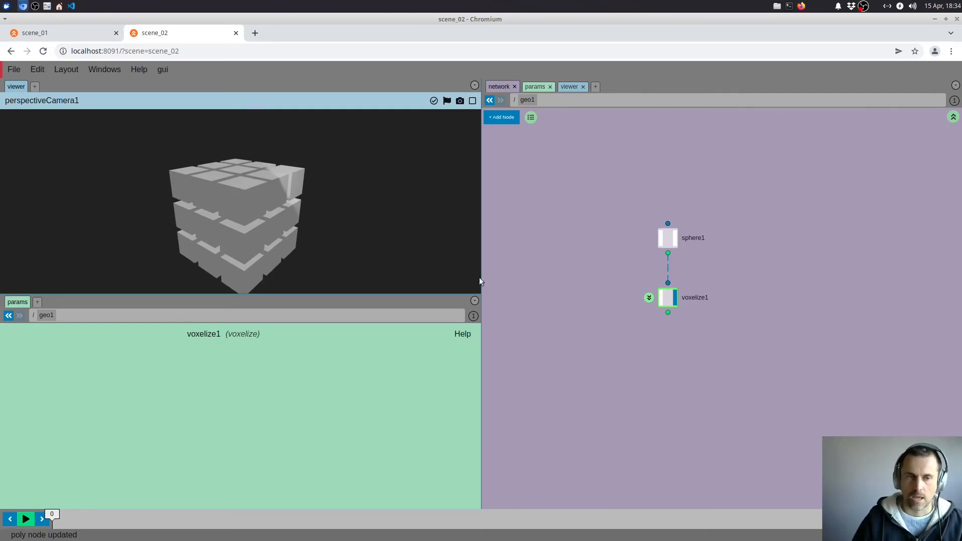
# Switch to scene_01, save it and reload the page to load the updated voxelize node
pyautogui.click(81, 39)
pyautogui.hotkey('ctrl', 's')
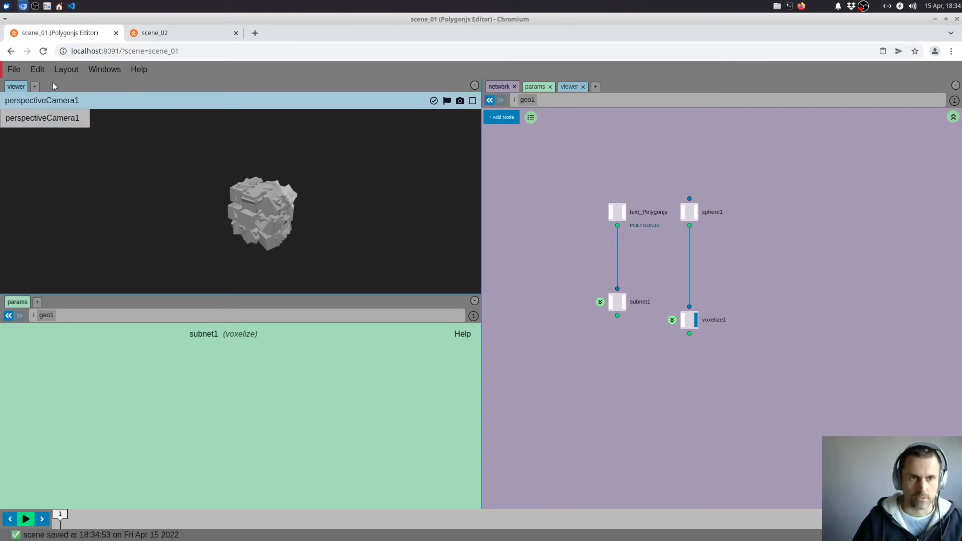
pyautogui.click(43, 50)
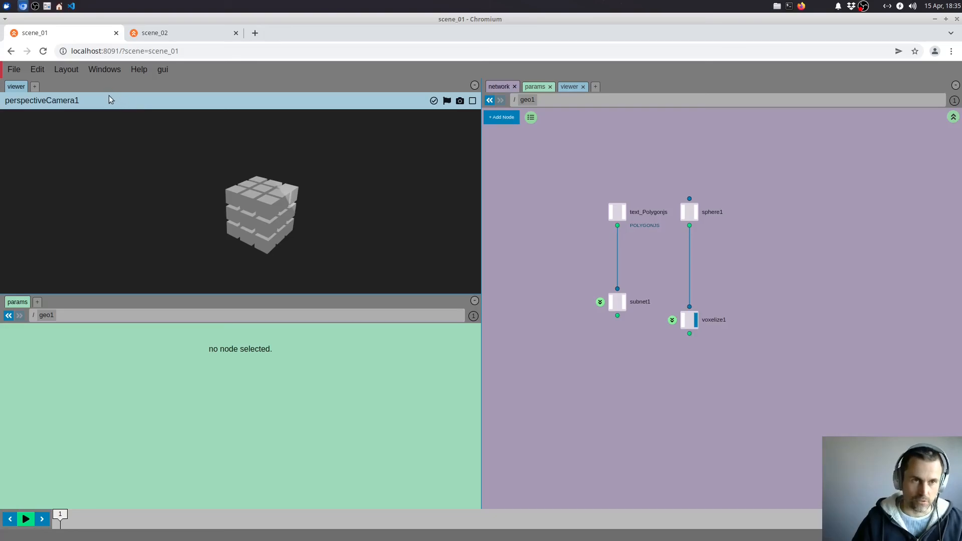
# Switch to Visual Studio Code and open voxelize.json from src/polygonjs/polyNodes/sop to examine the poly node definition
pyautogui.click(71, 7)
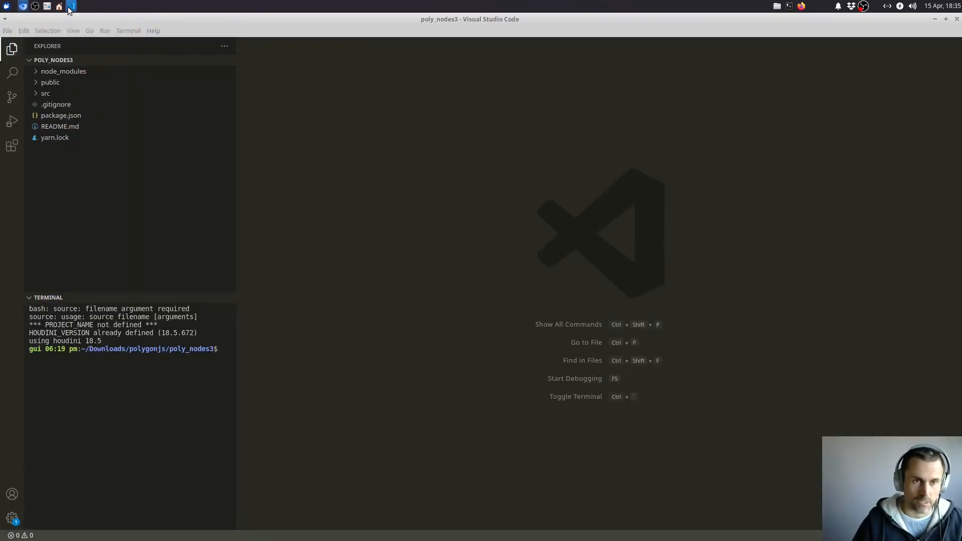
pyautogui.click(37, 94)
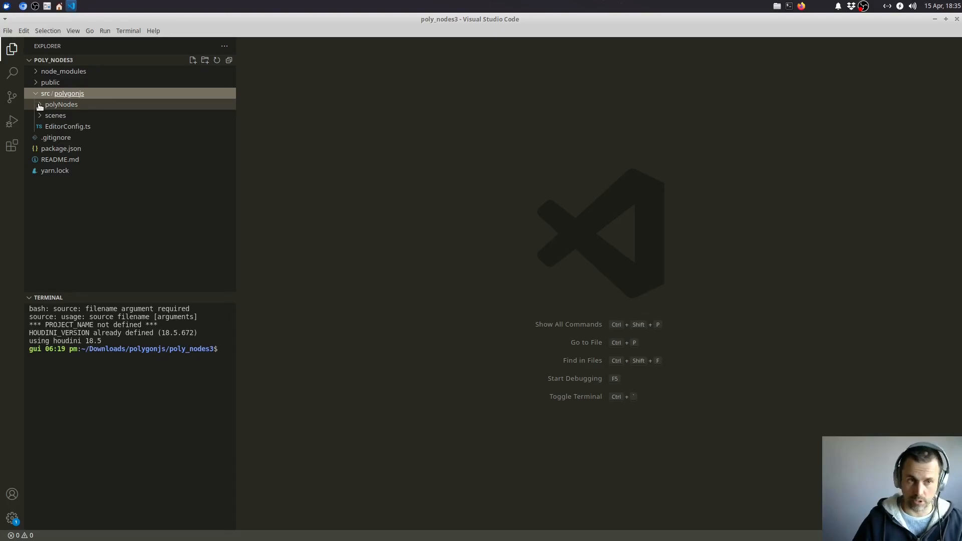
pyautogui.click(34, 106)
pyautogui.click(63, 115)
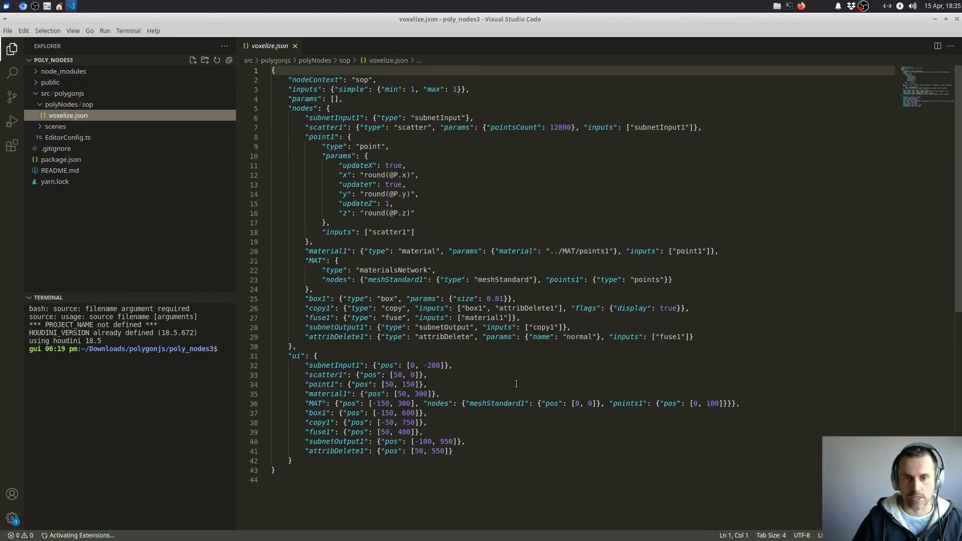